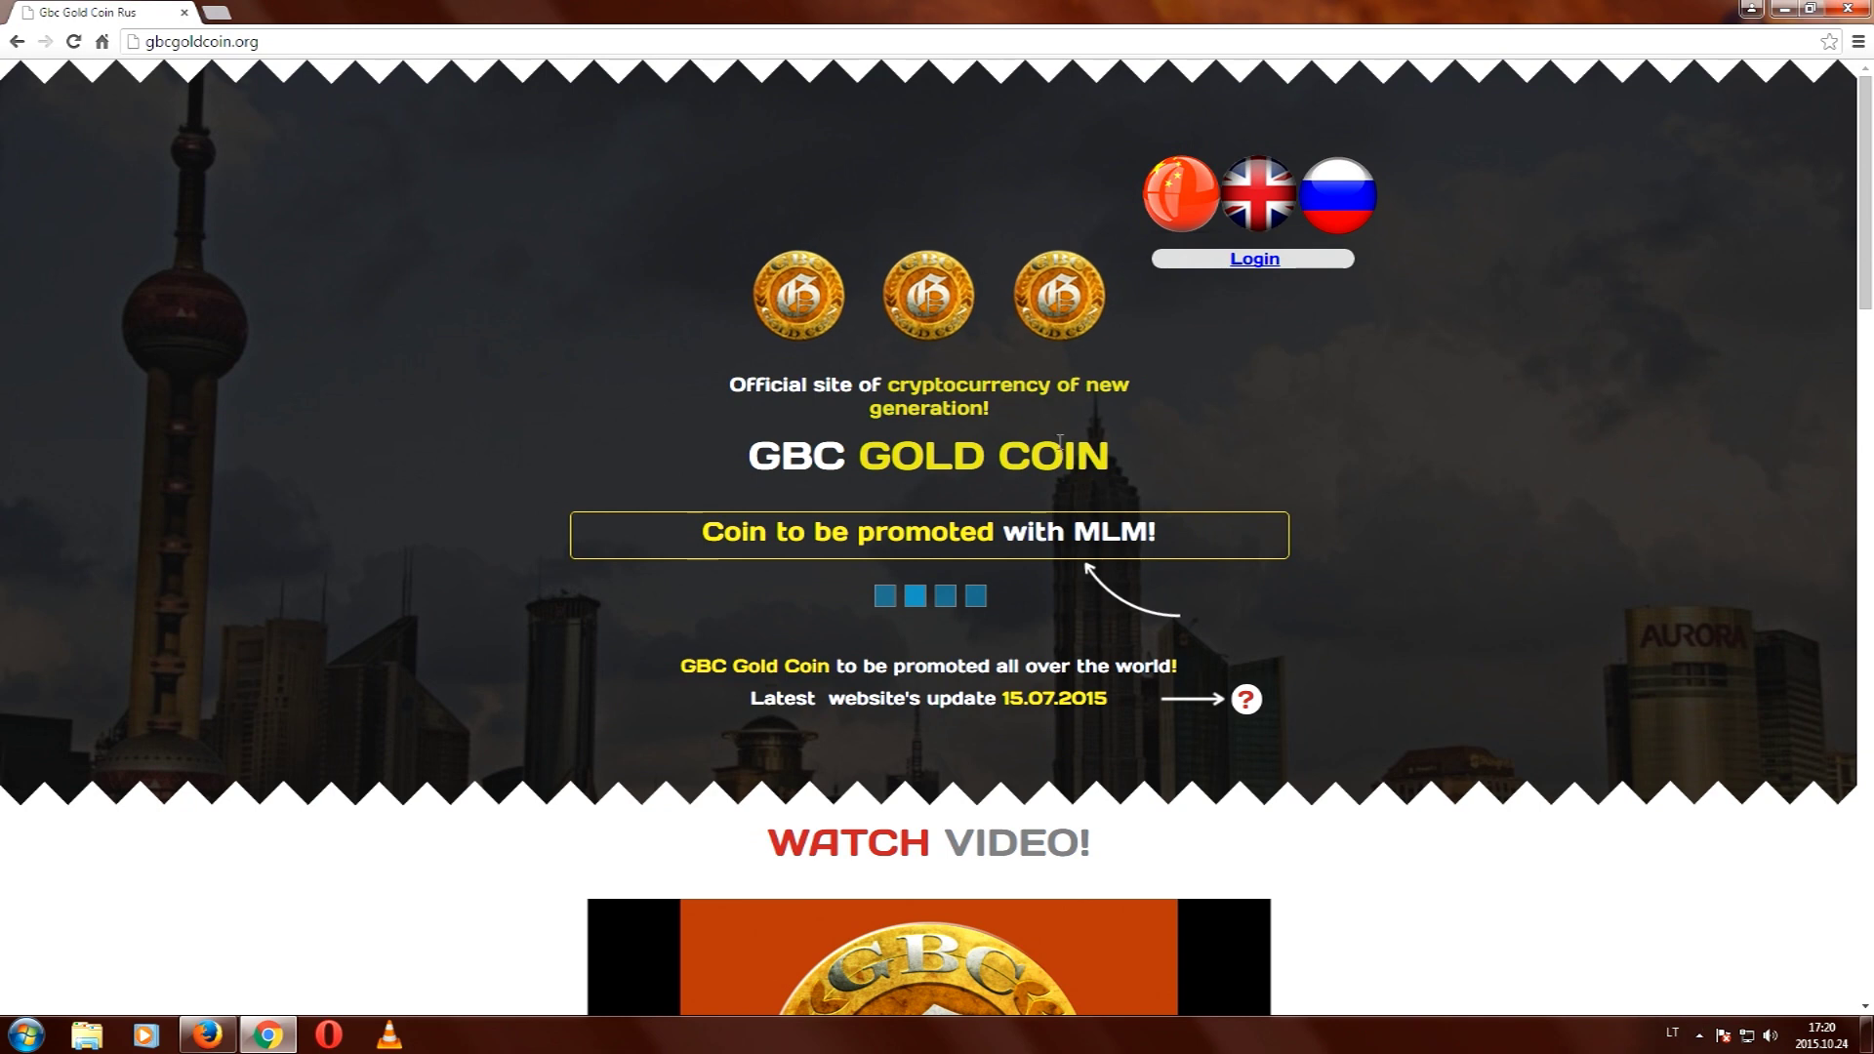
Download the Windows version of the GBC Gold Coin wallet from the site's Download Wallet section.
scroll(1201, 482, down, 12)
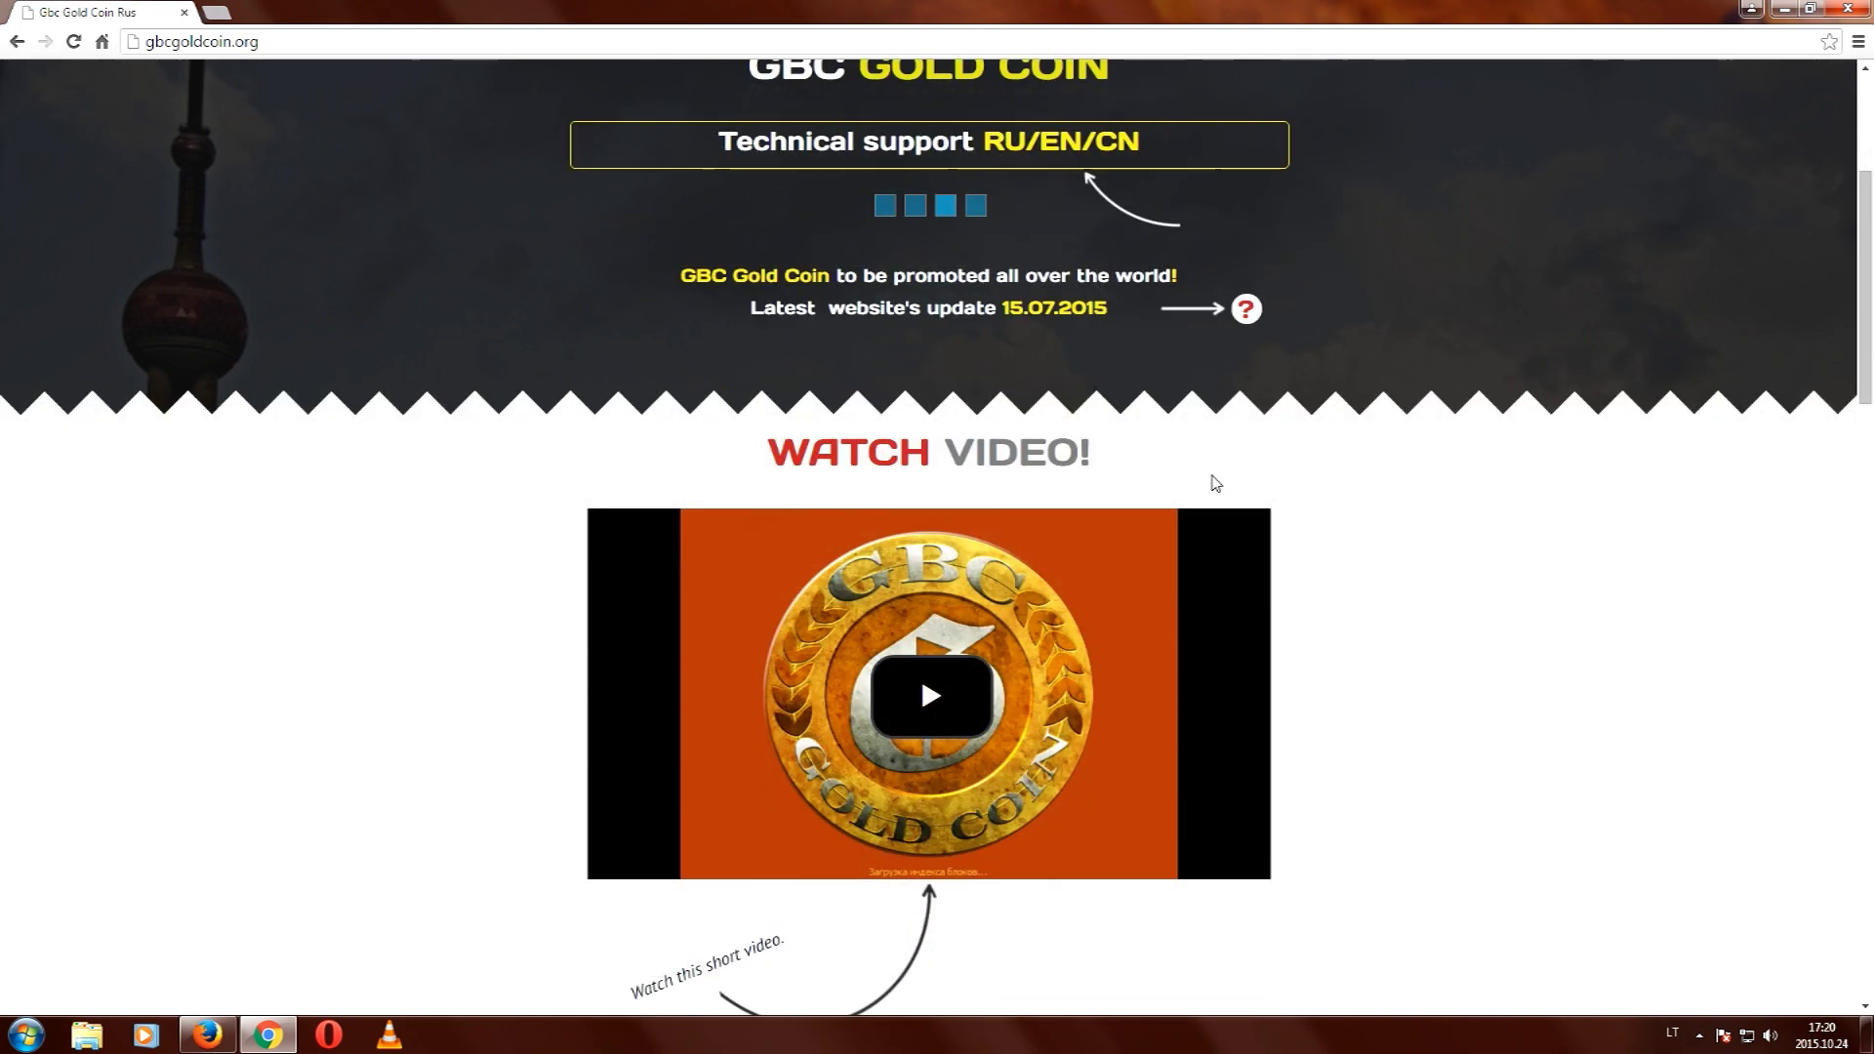
scroll(1211, 478, down, 4)
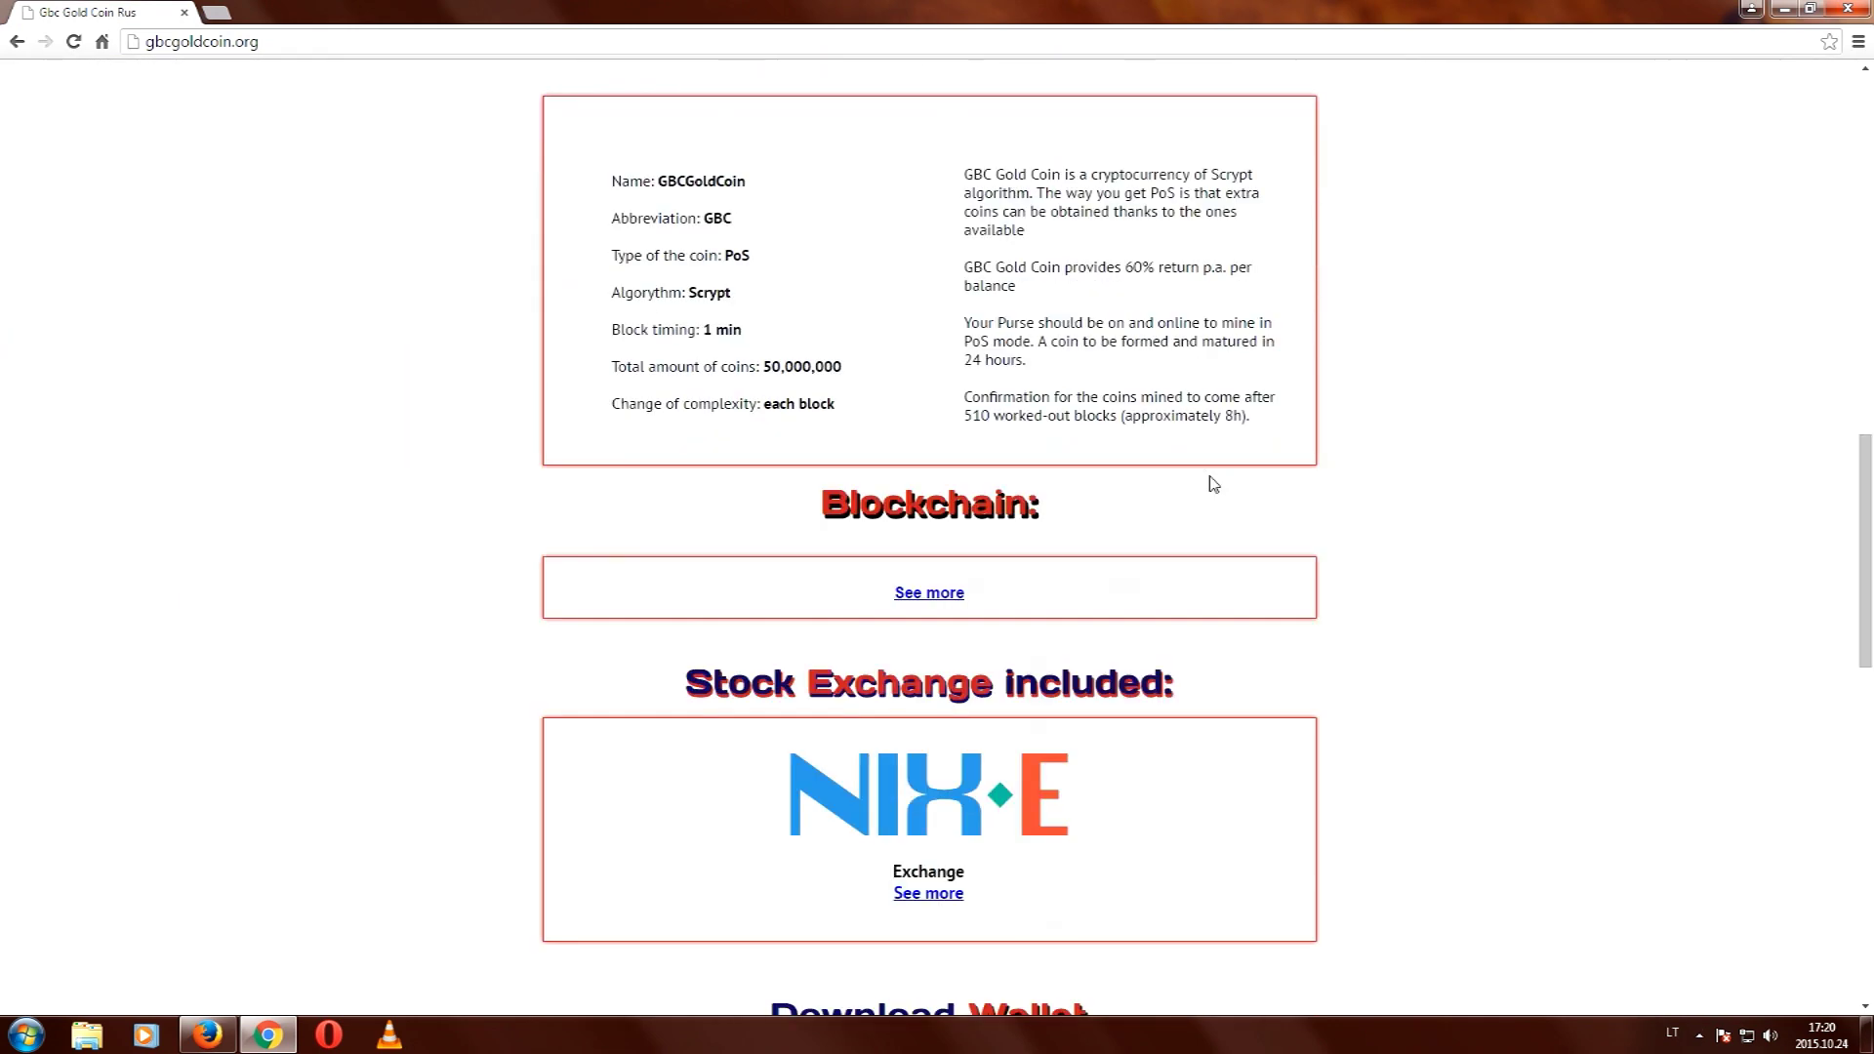
scroll(1211, 484, down, 5)
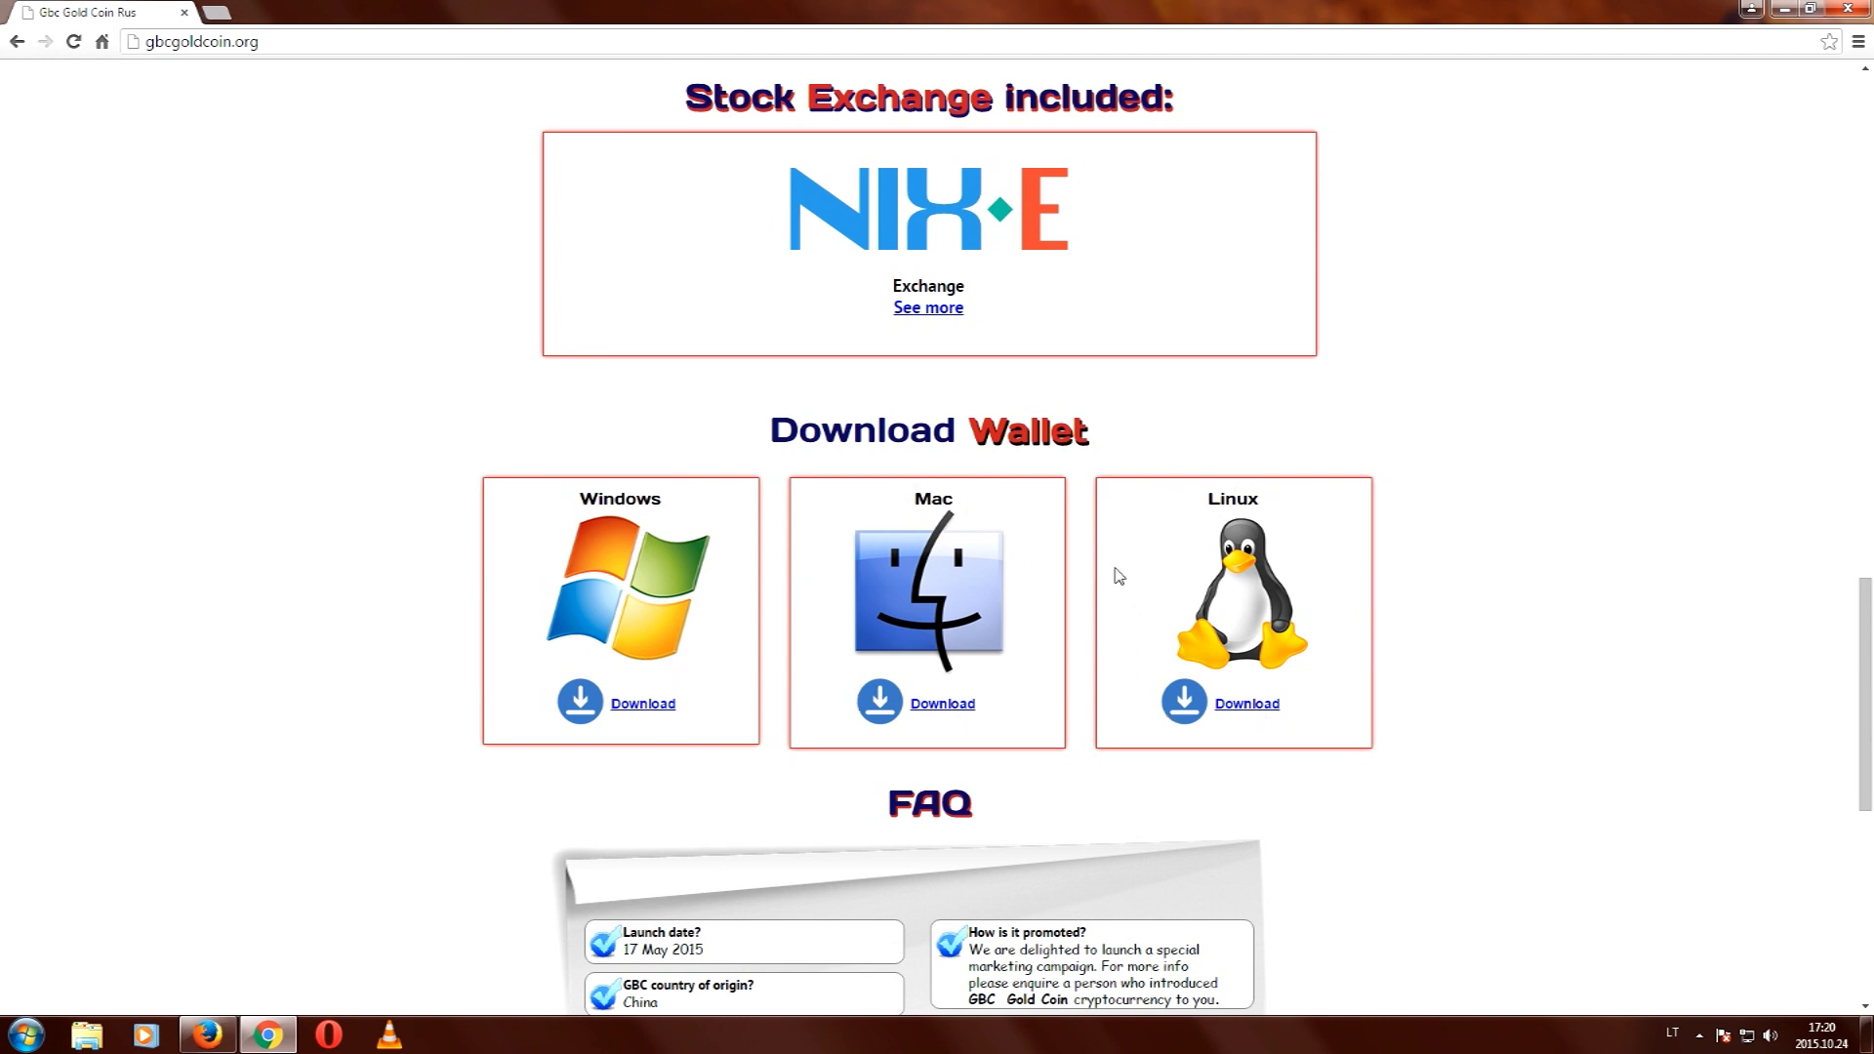
click(643, 707)
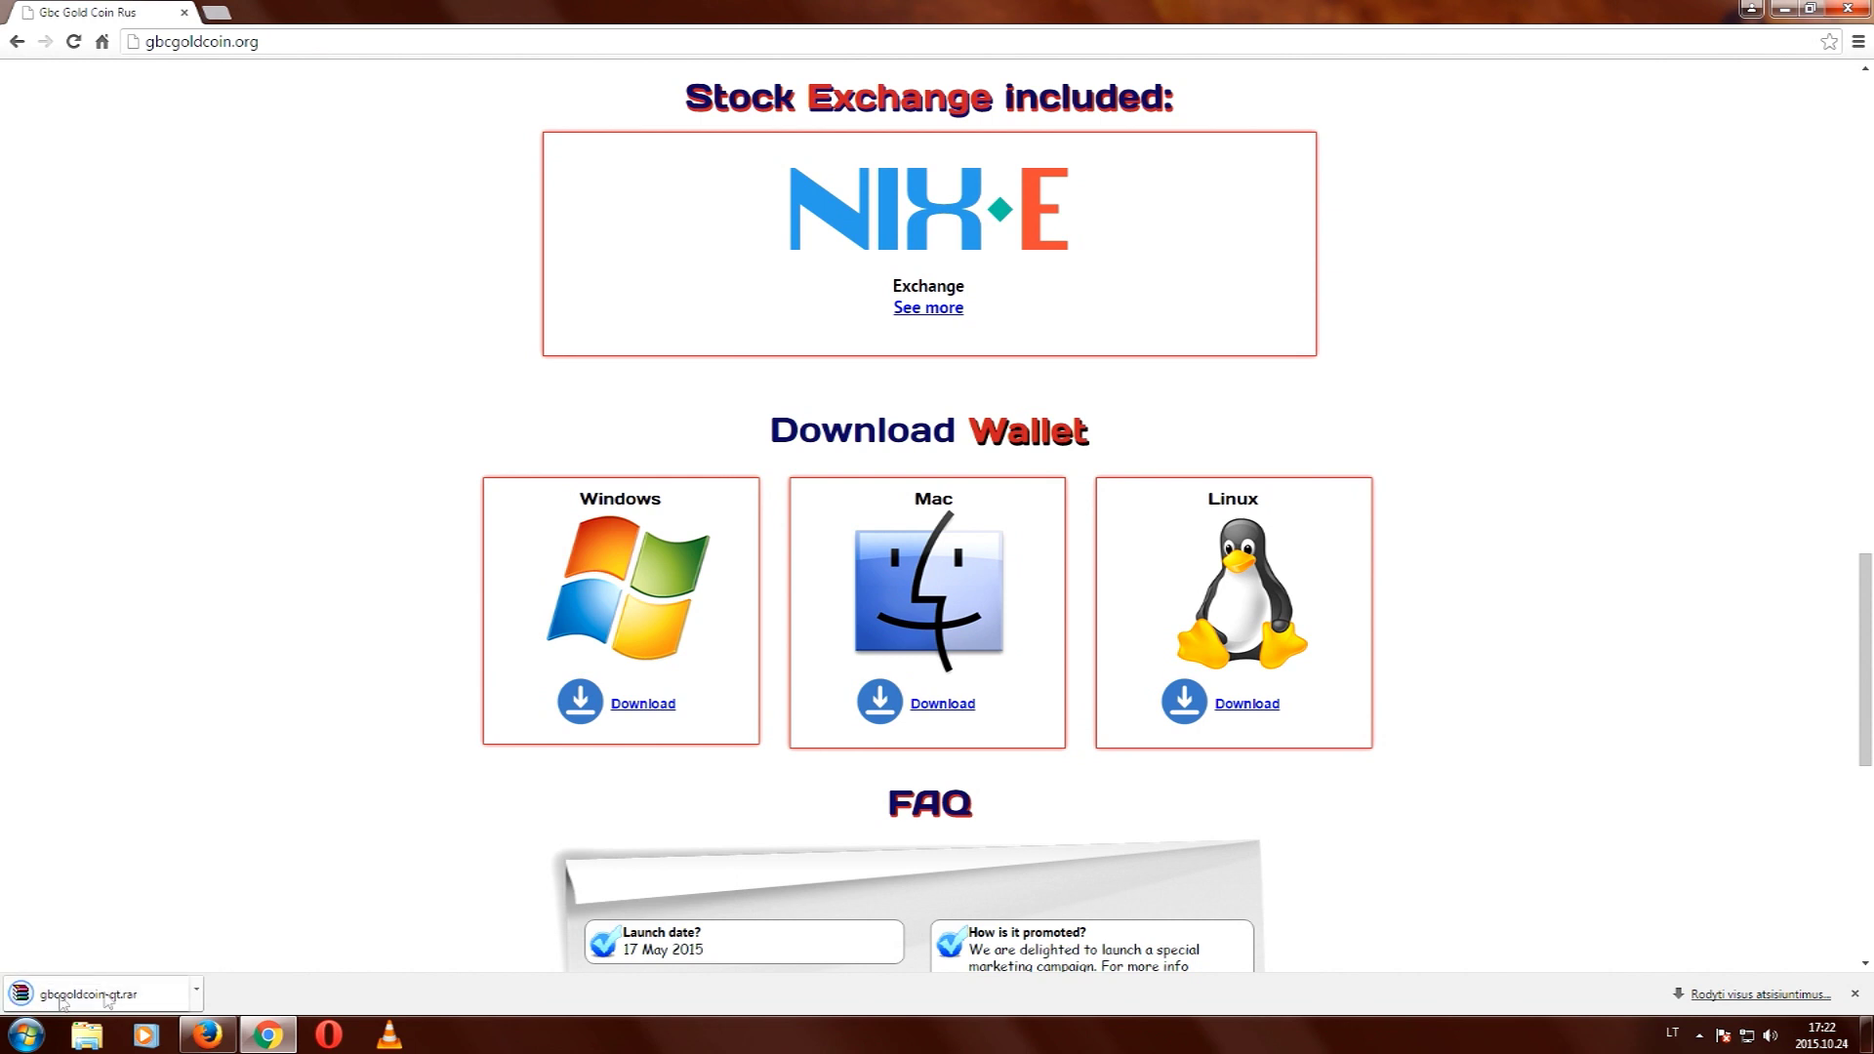
Show the downloaded gbcgoldcoin-qt.rar in its folder from the browser's download list.
click(199, 994)
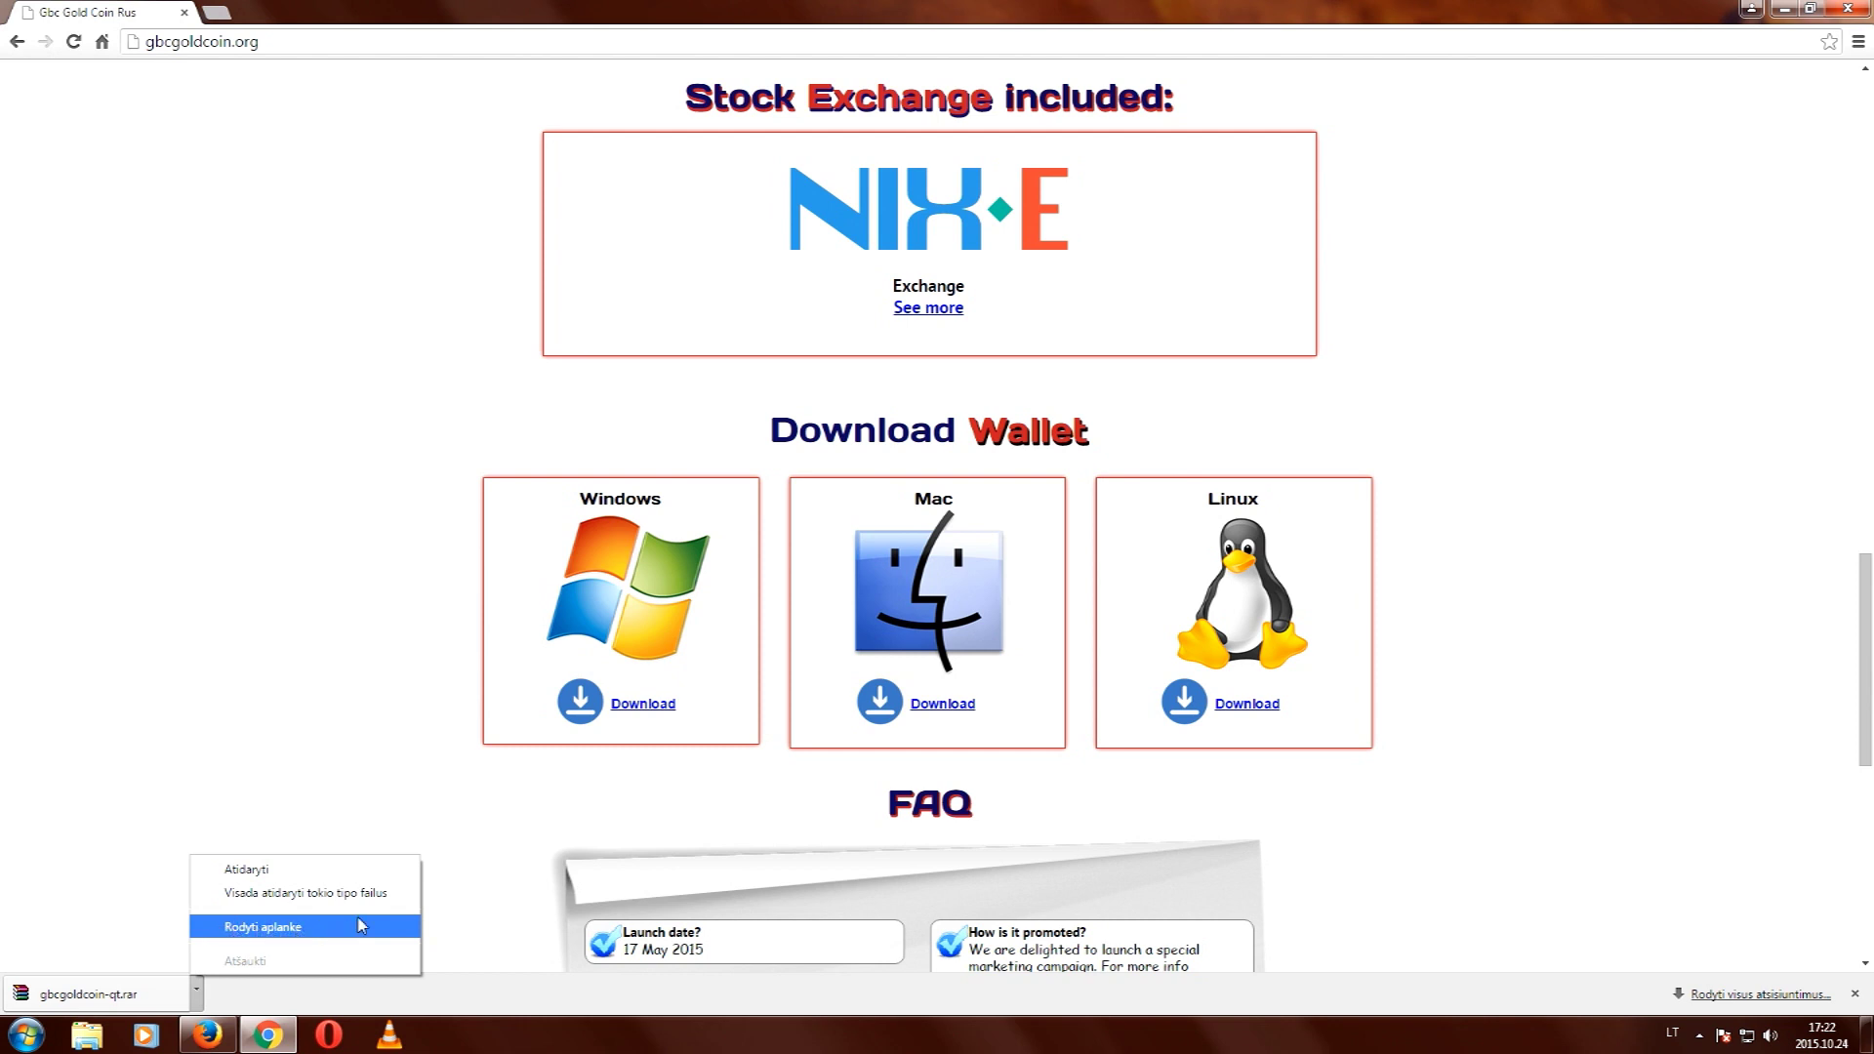
click(1859, 43)
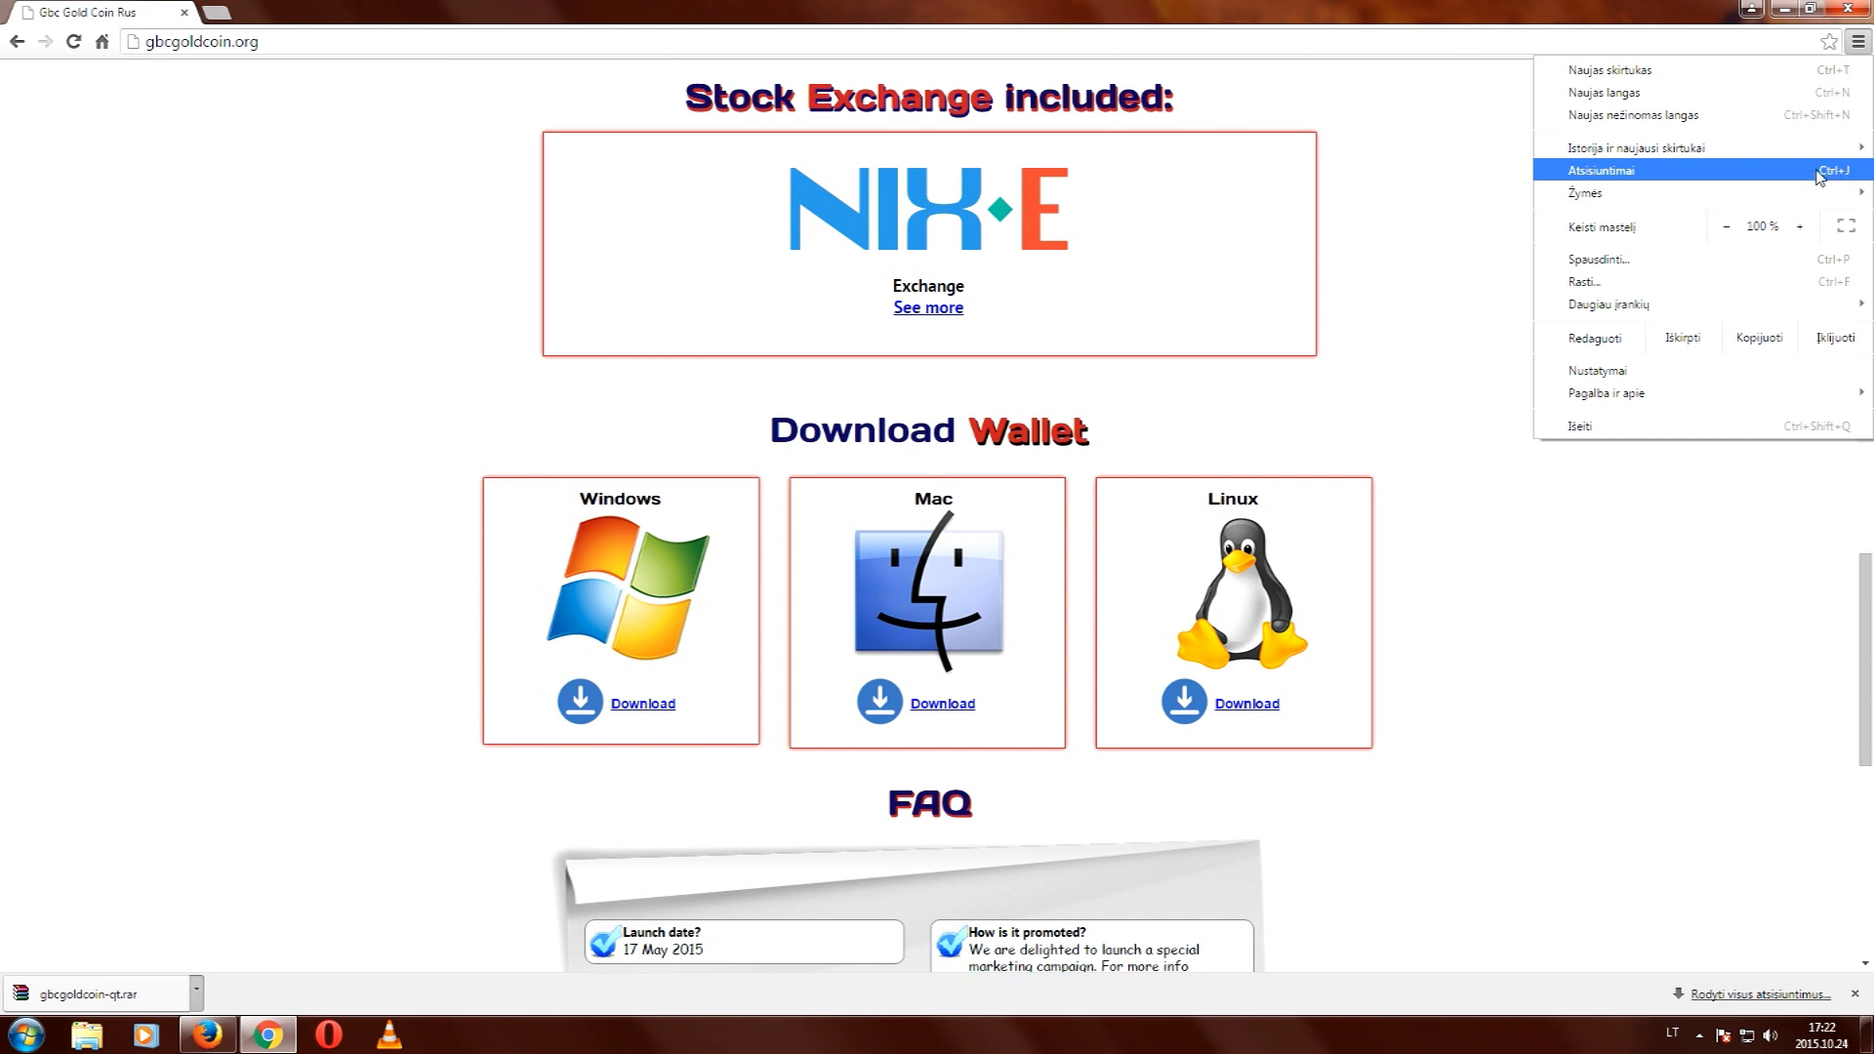
click(1628, 170)
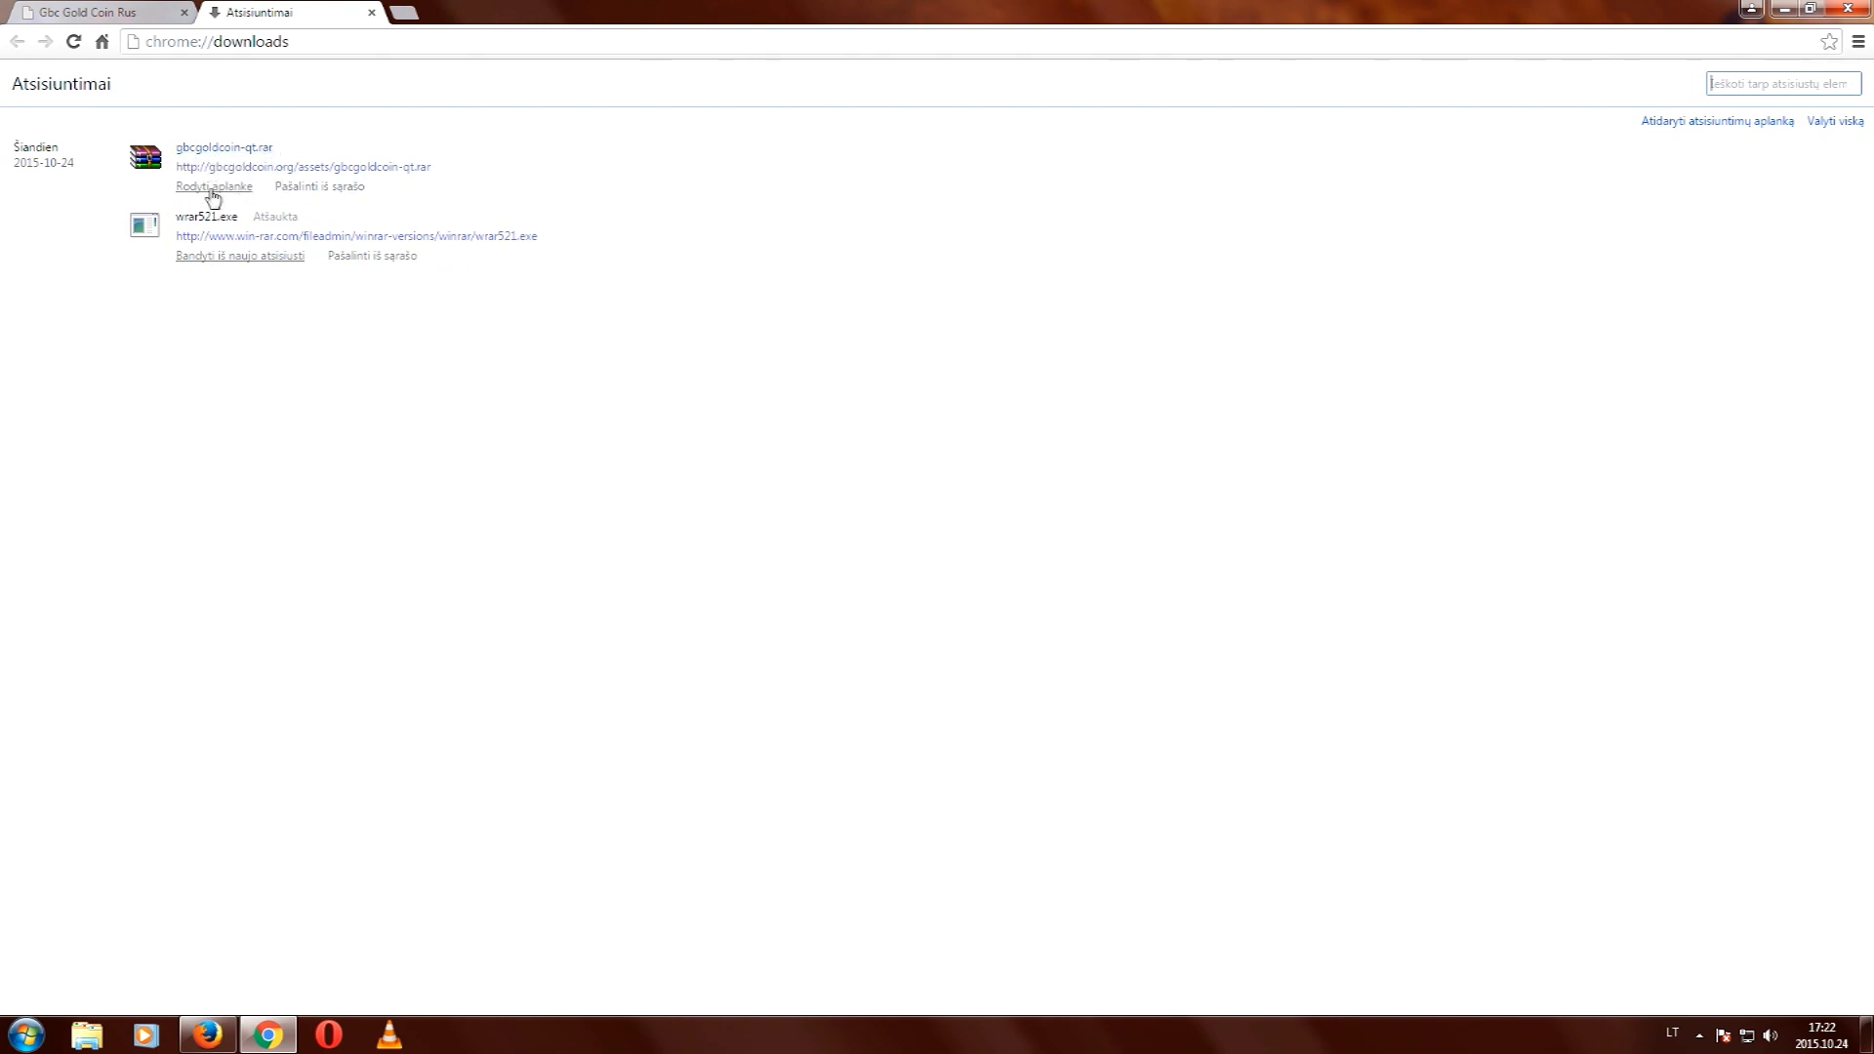
click(218, 189)
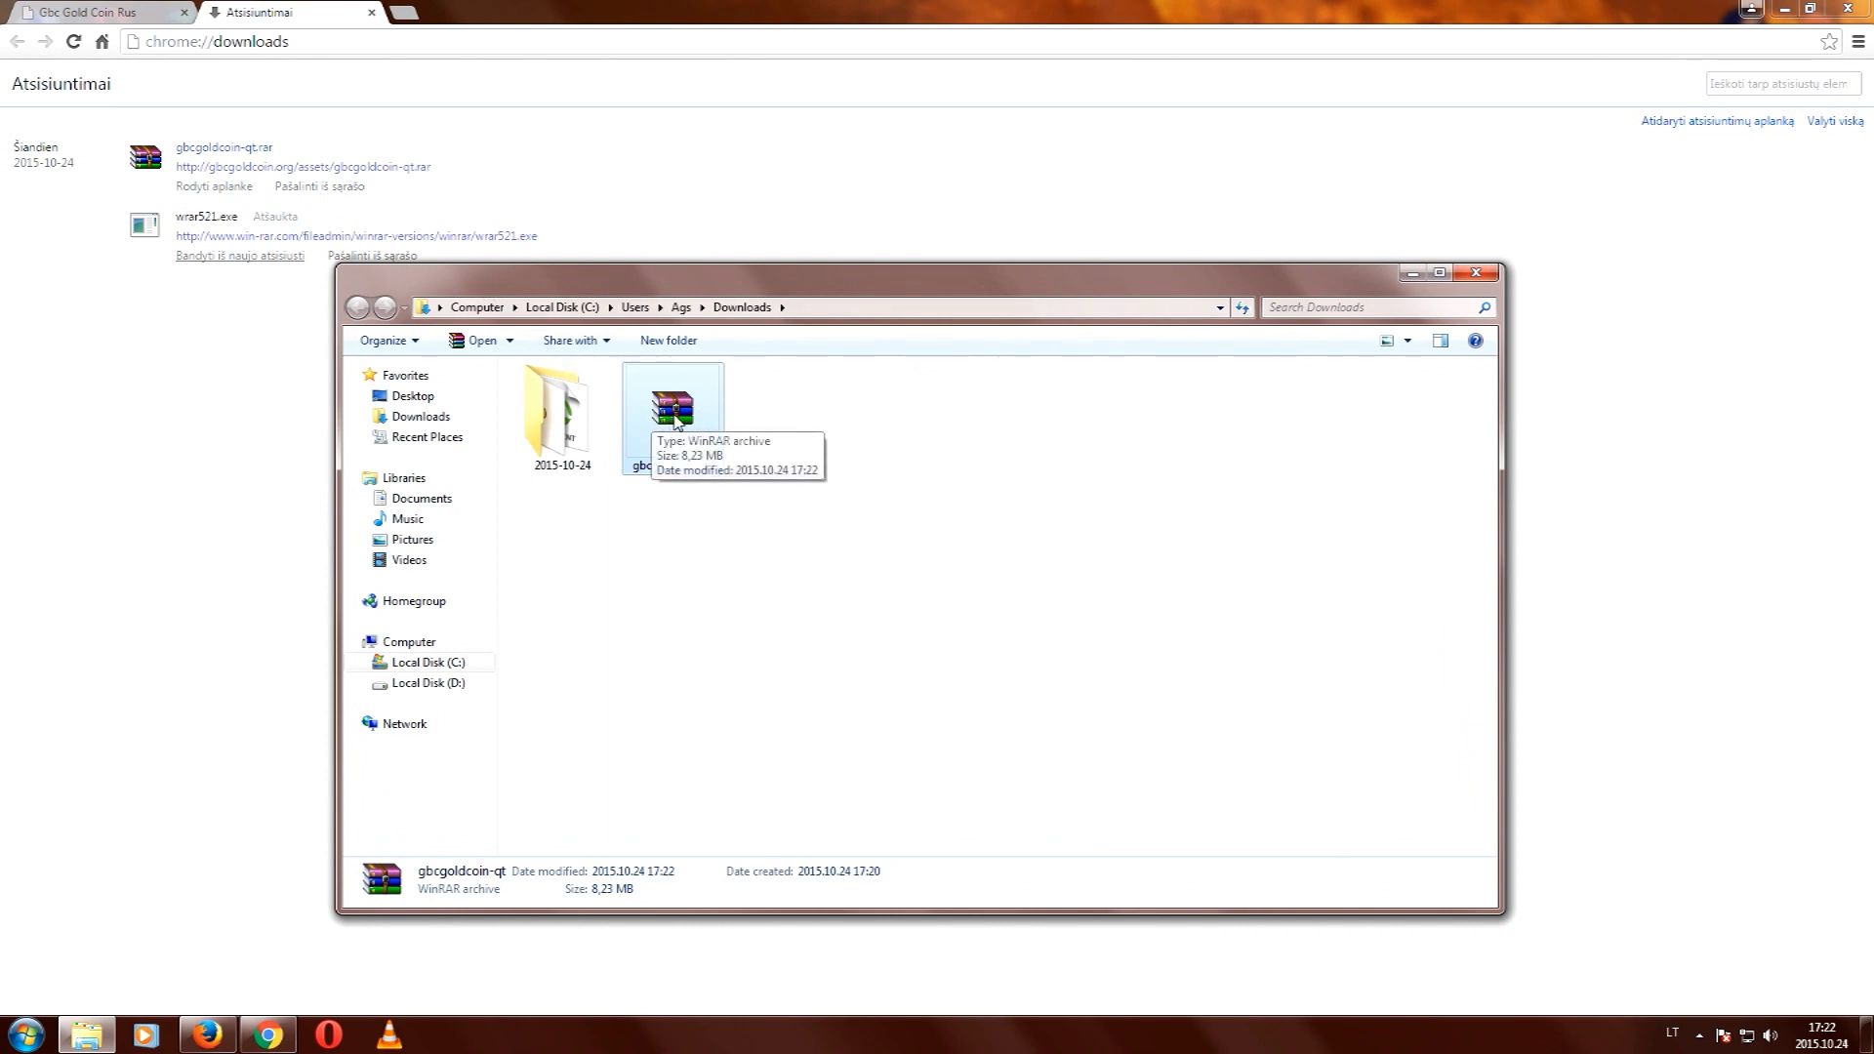
Copy the gbcgoldcoin-qt archive from the Downloads folder to the desktop, closing the folder and browser windows.
right_click(676, 419)
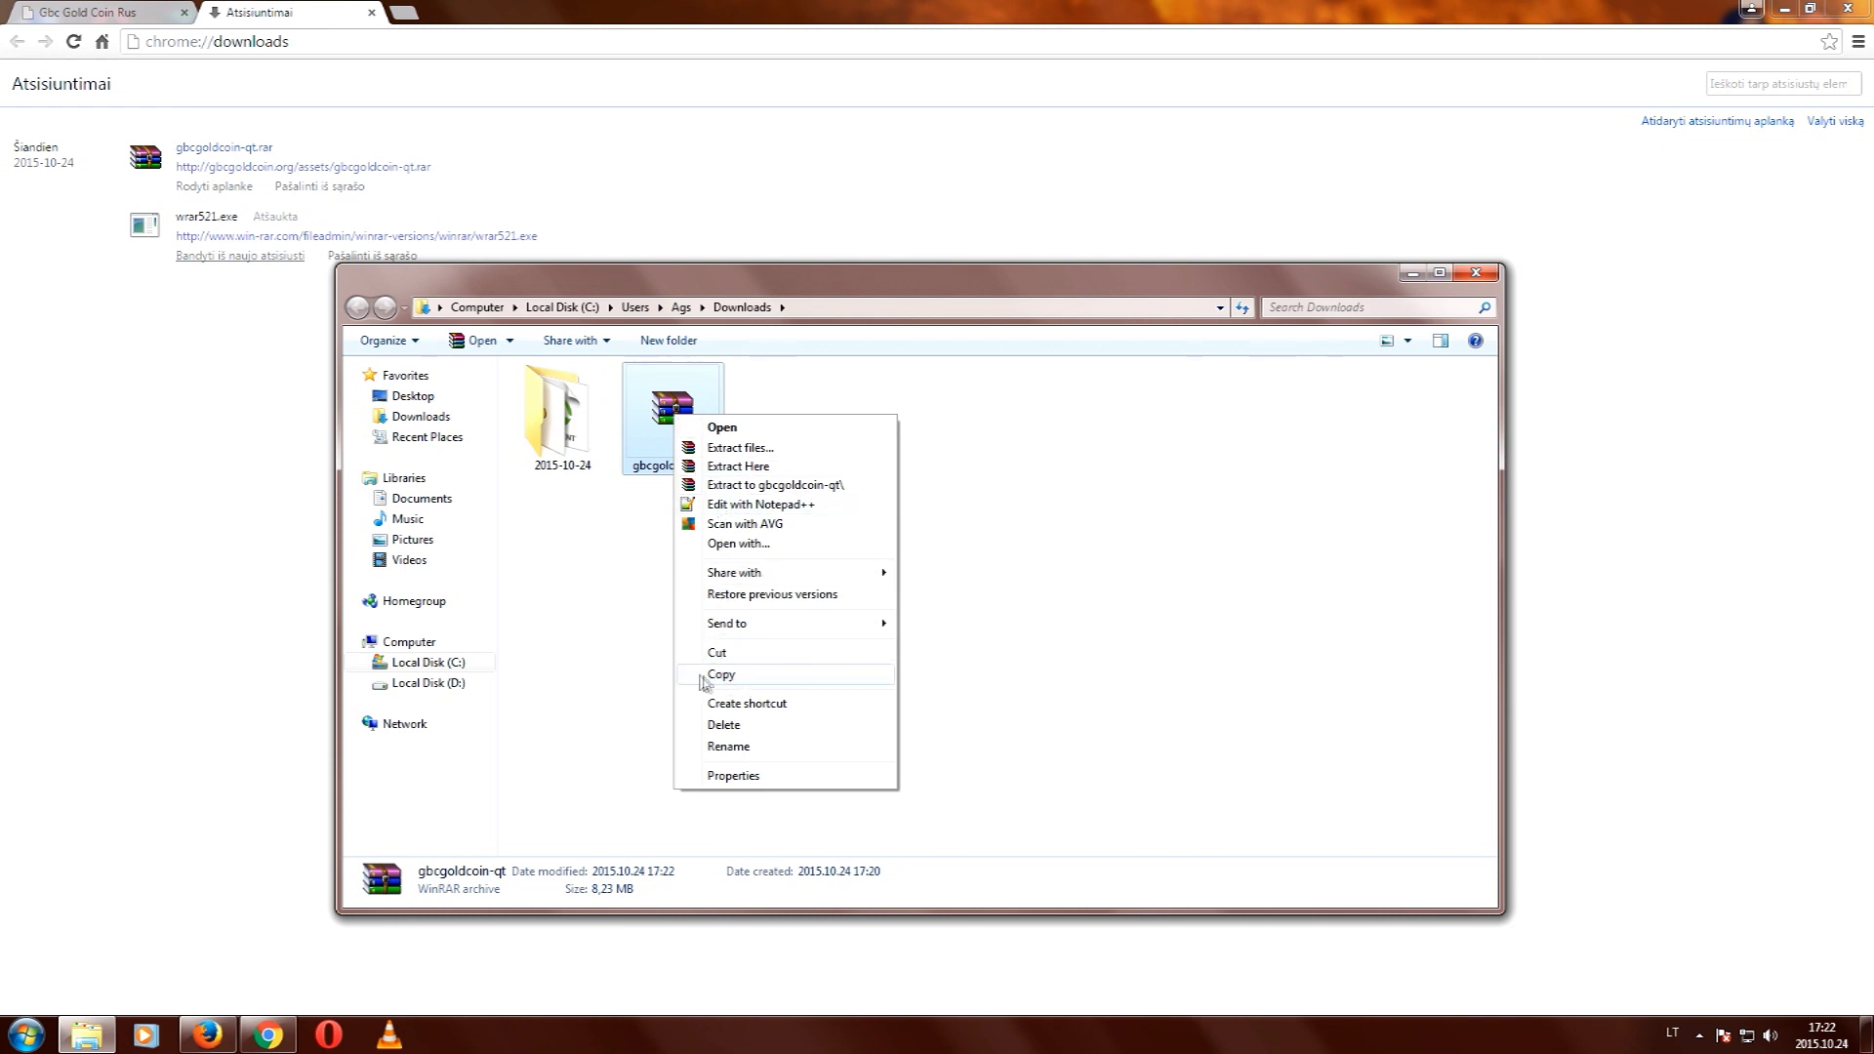
click(733, 676)
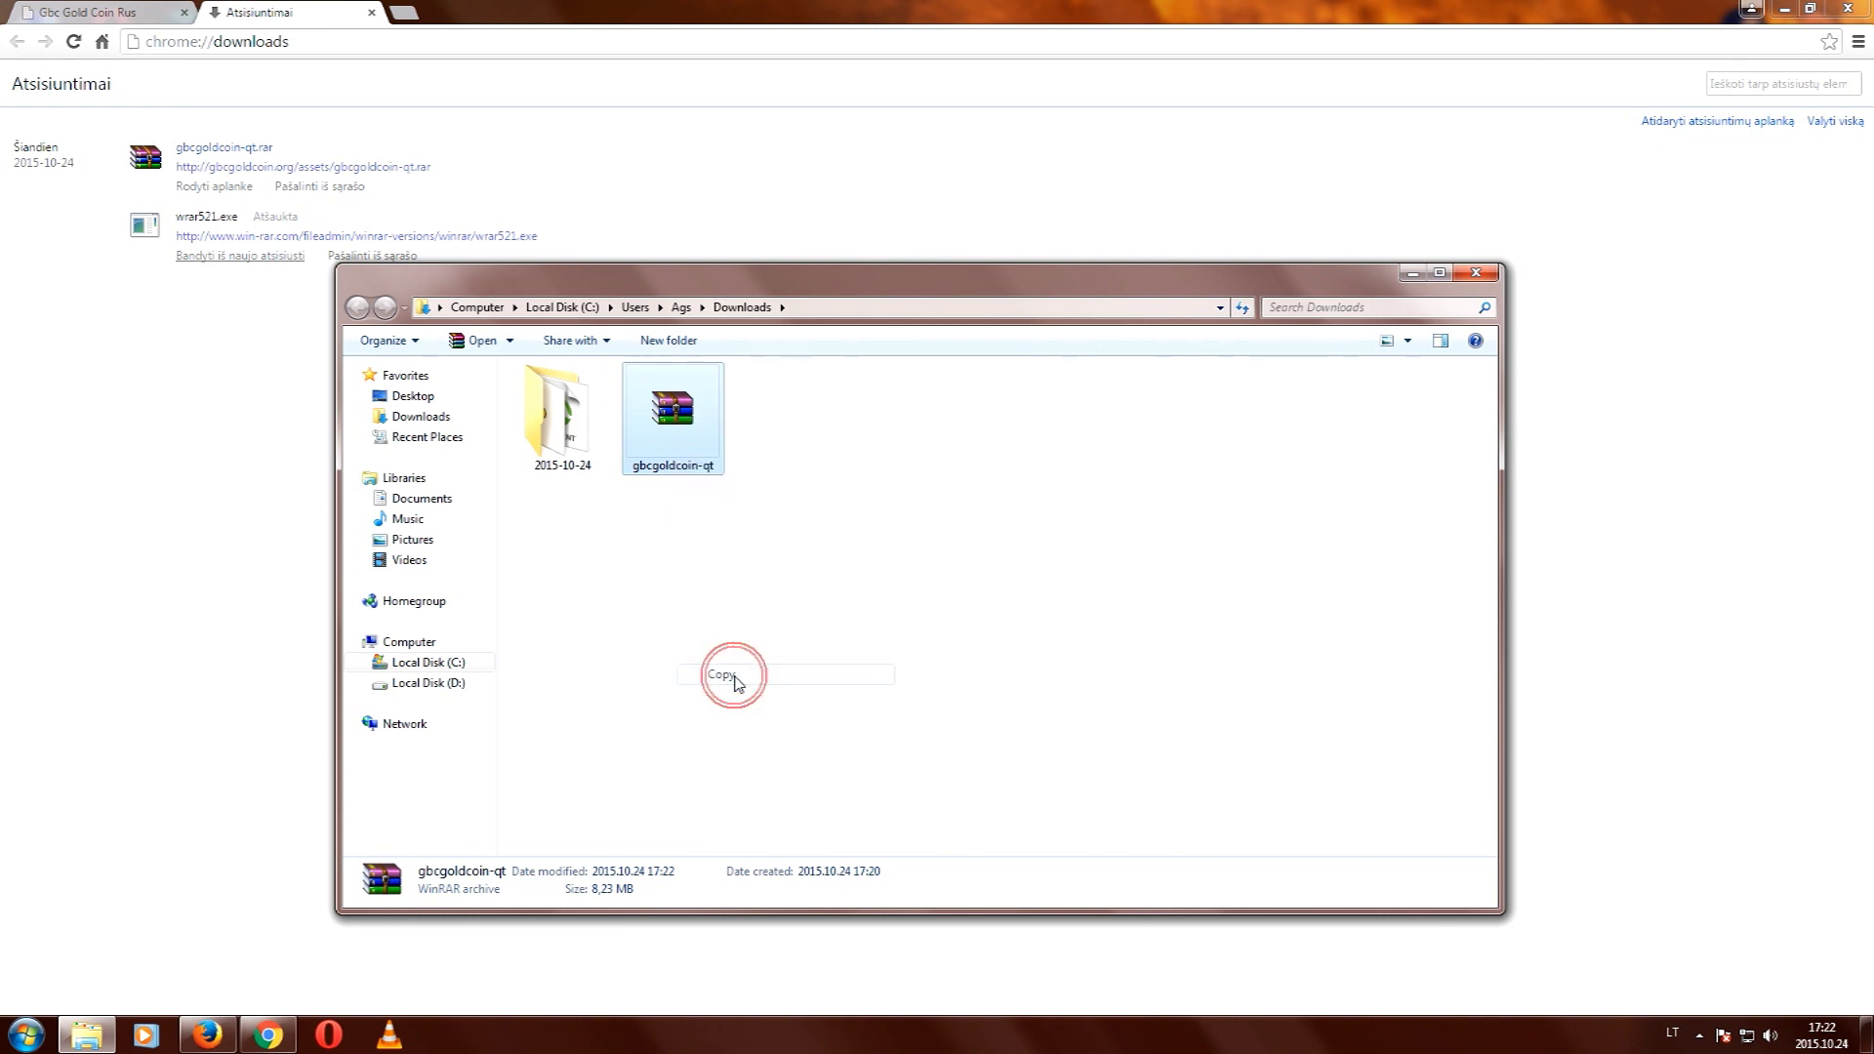
click(1474, 274)
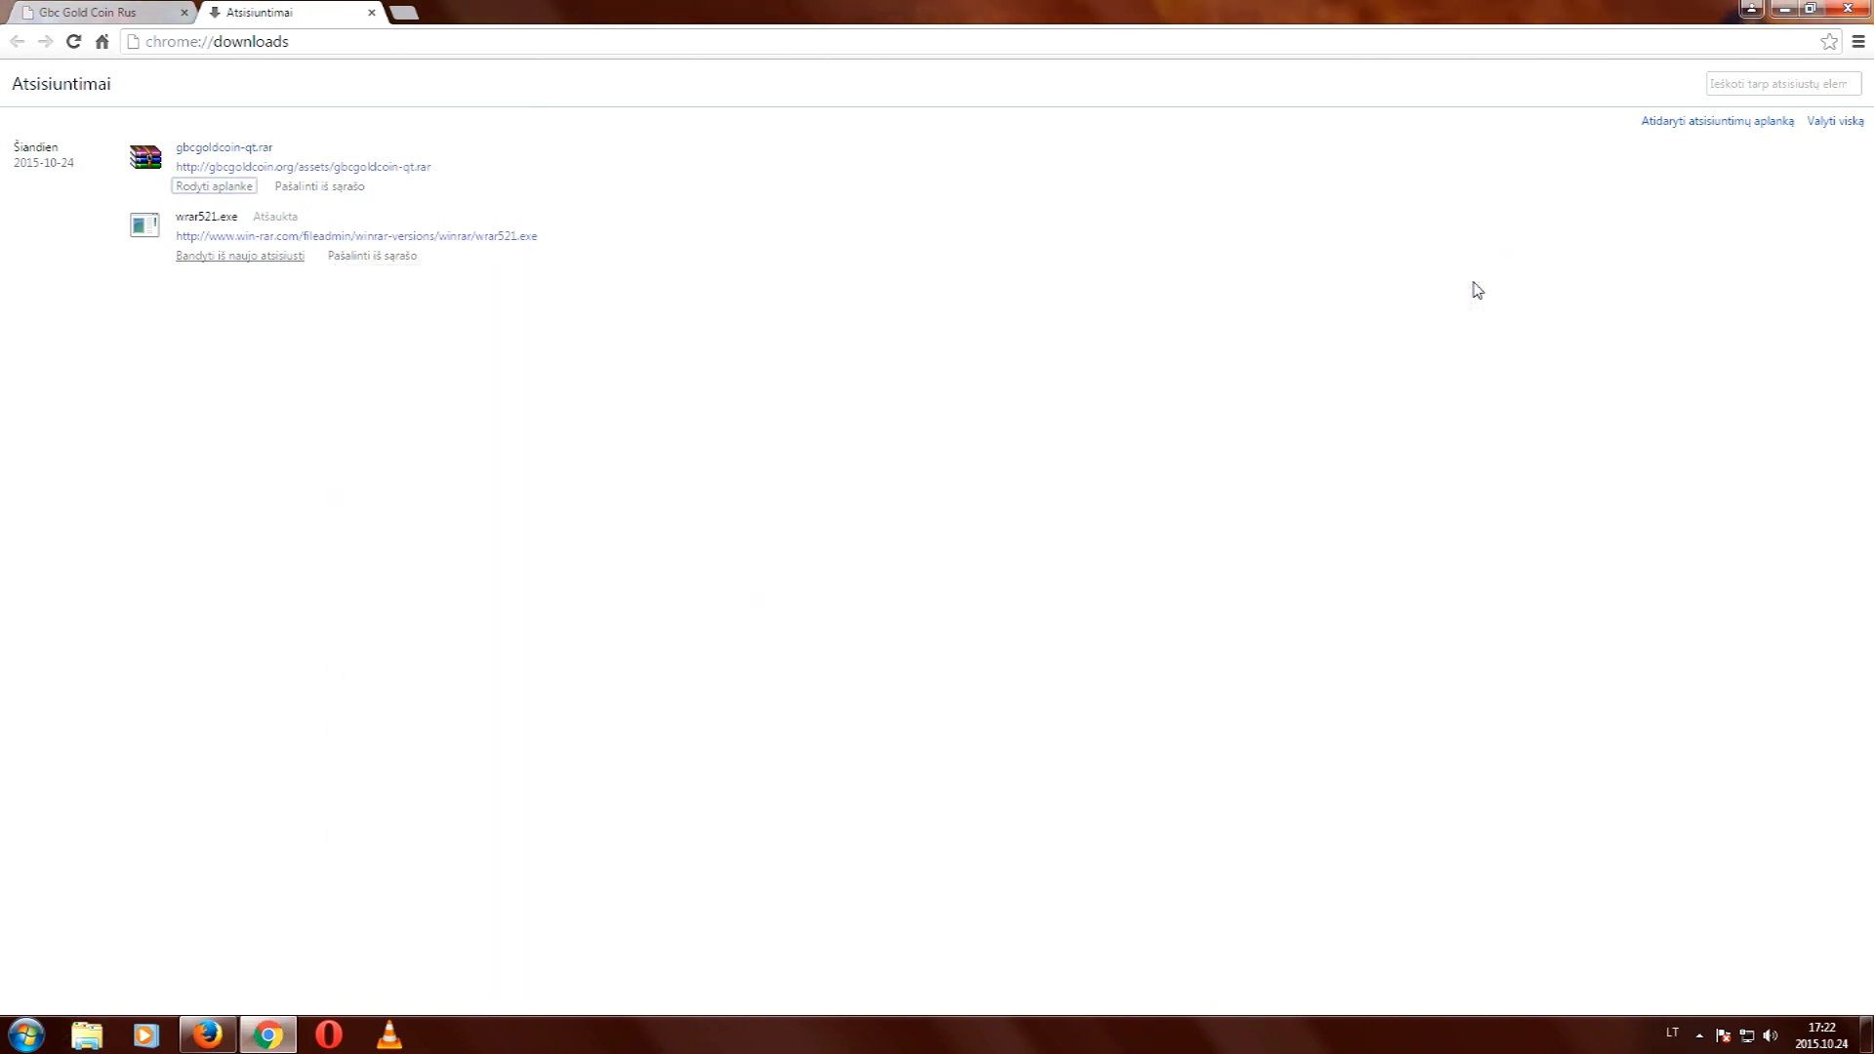
click(1865, 12)
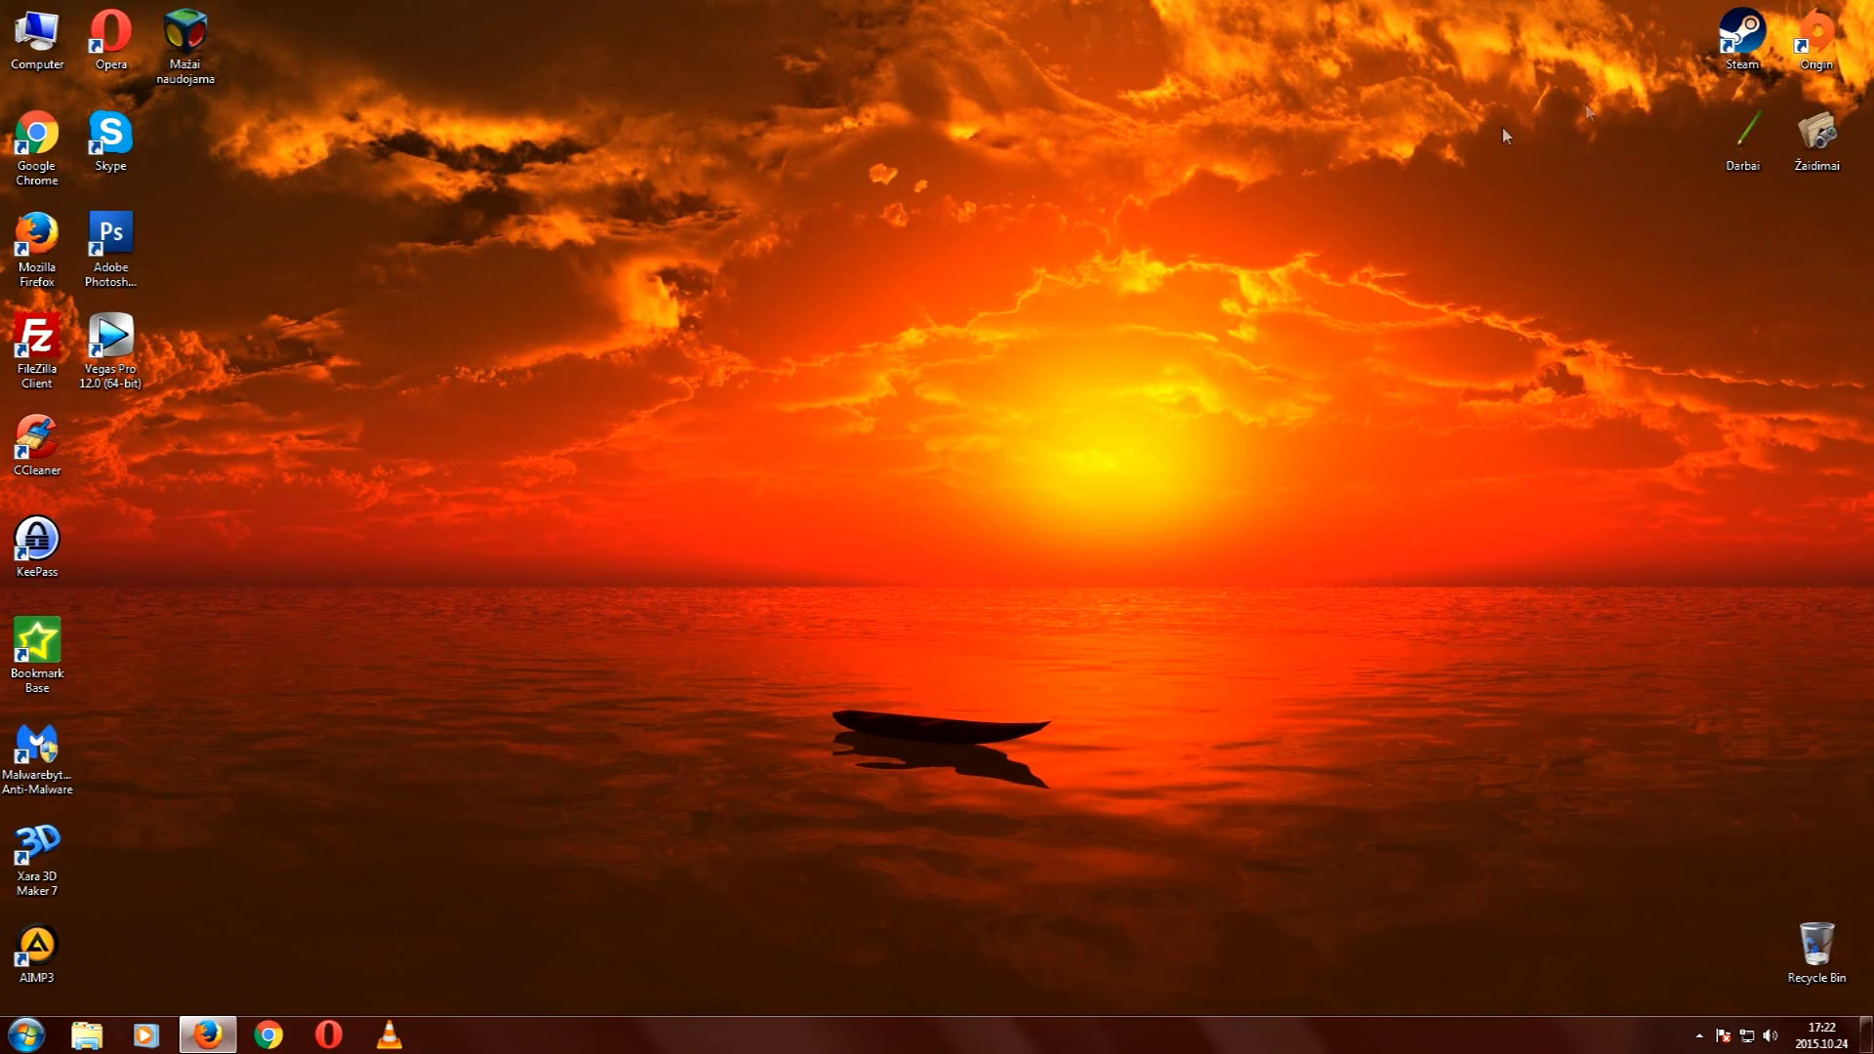
right_click(455, 291)
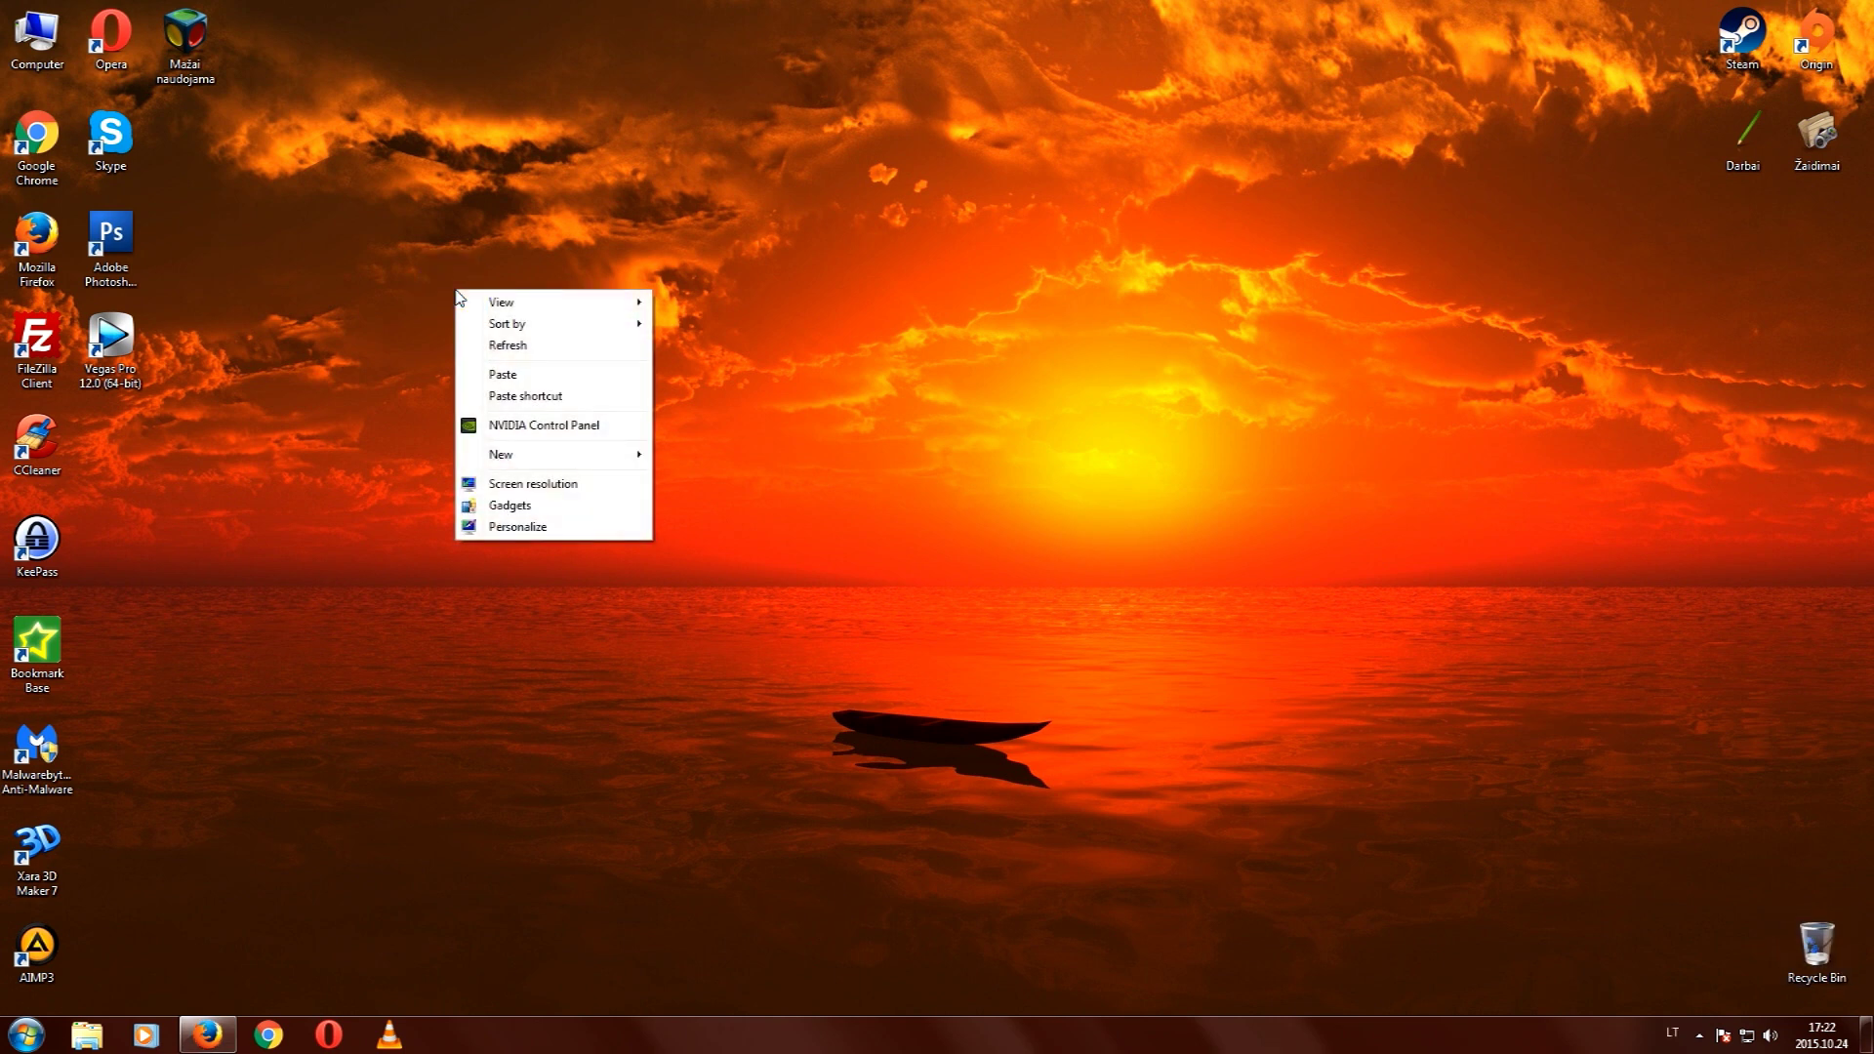
click(509, 379)
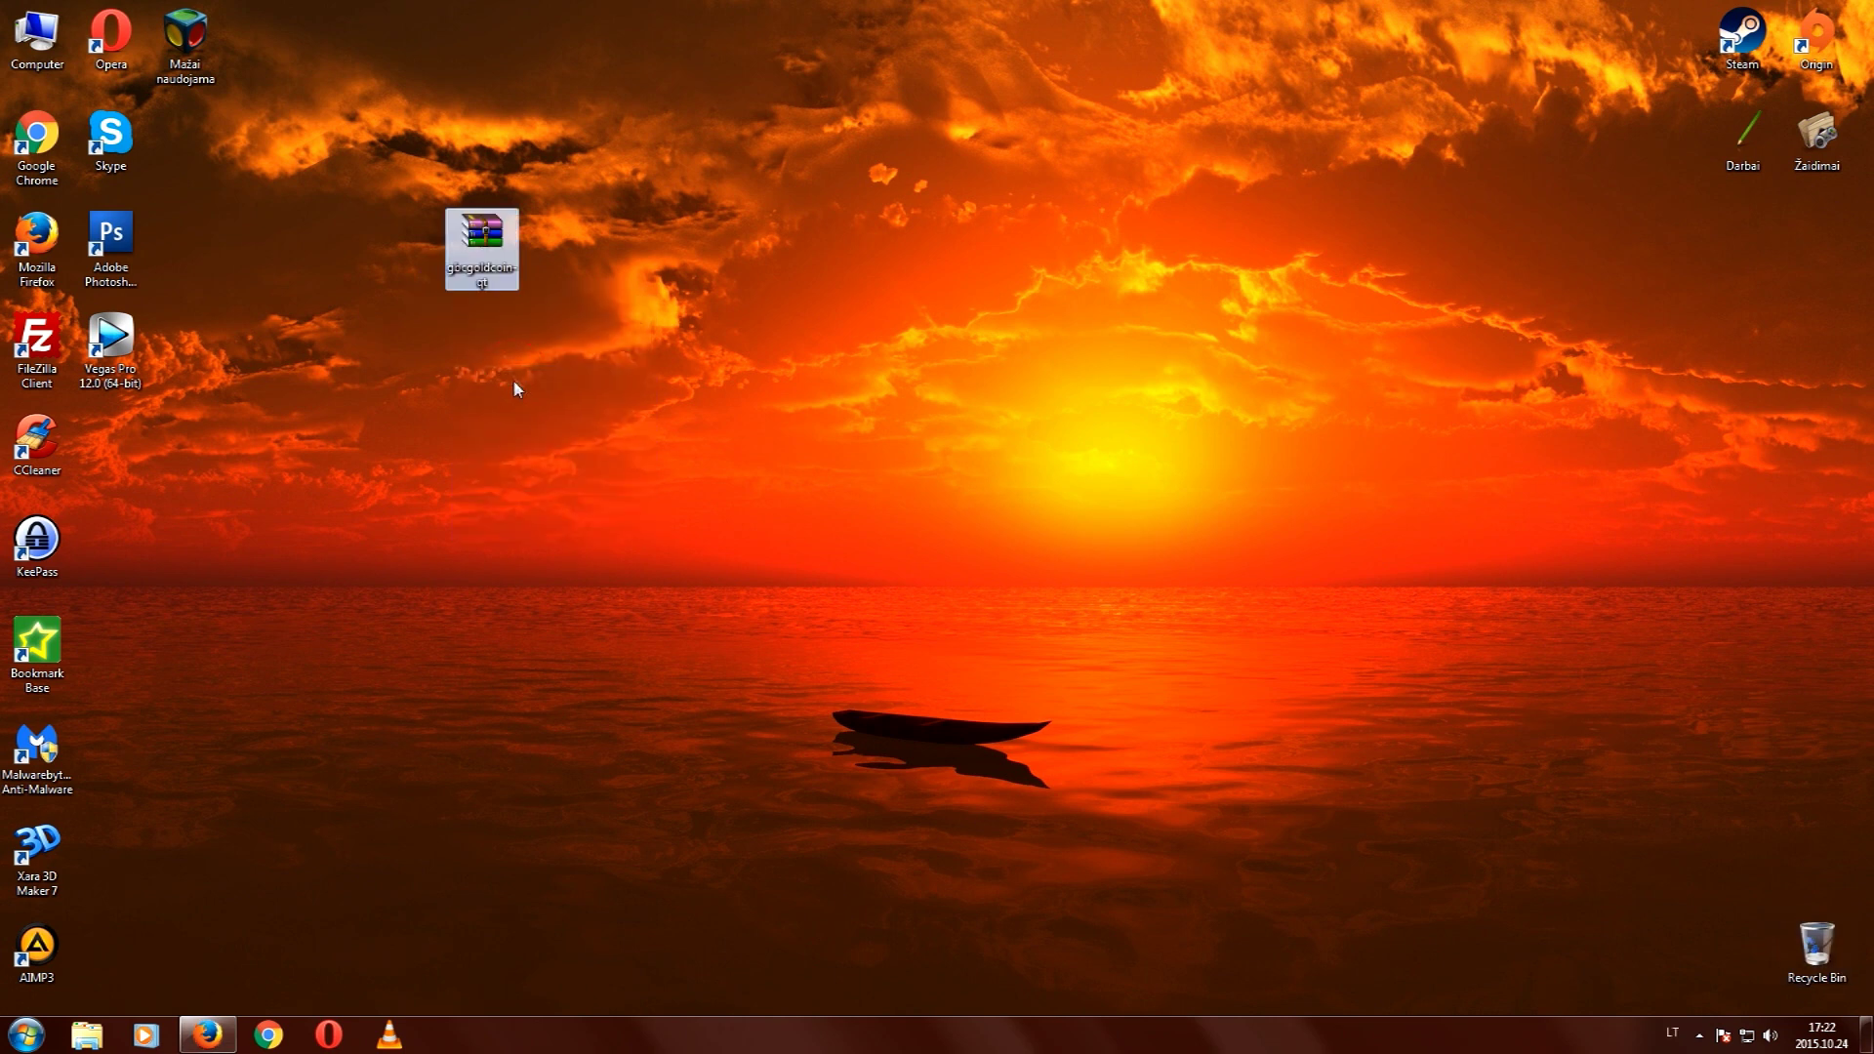
Extract the gbcgoldcoin-qt archive directly onto the desktop and place the extracted wallet program in a free spot.
right_click(490, 241)
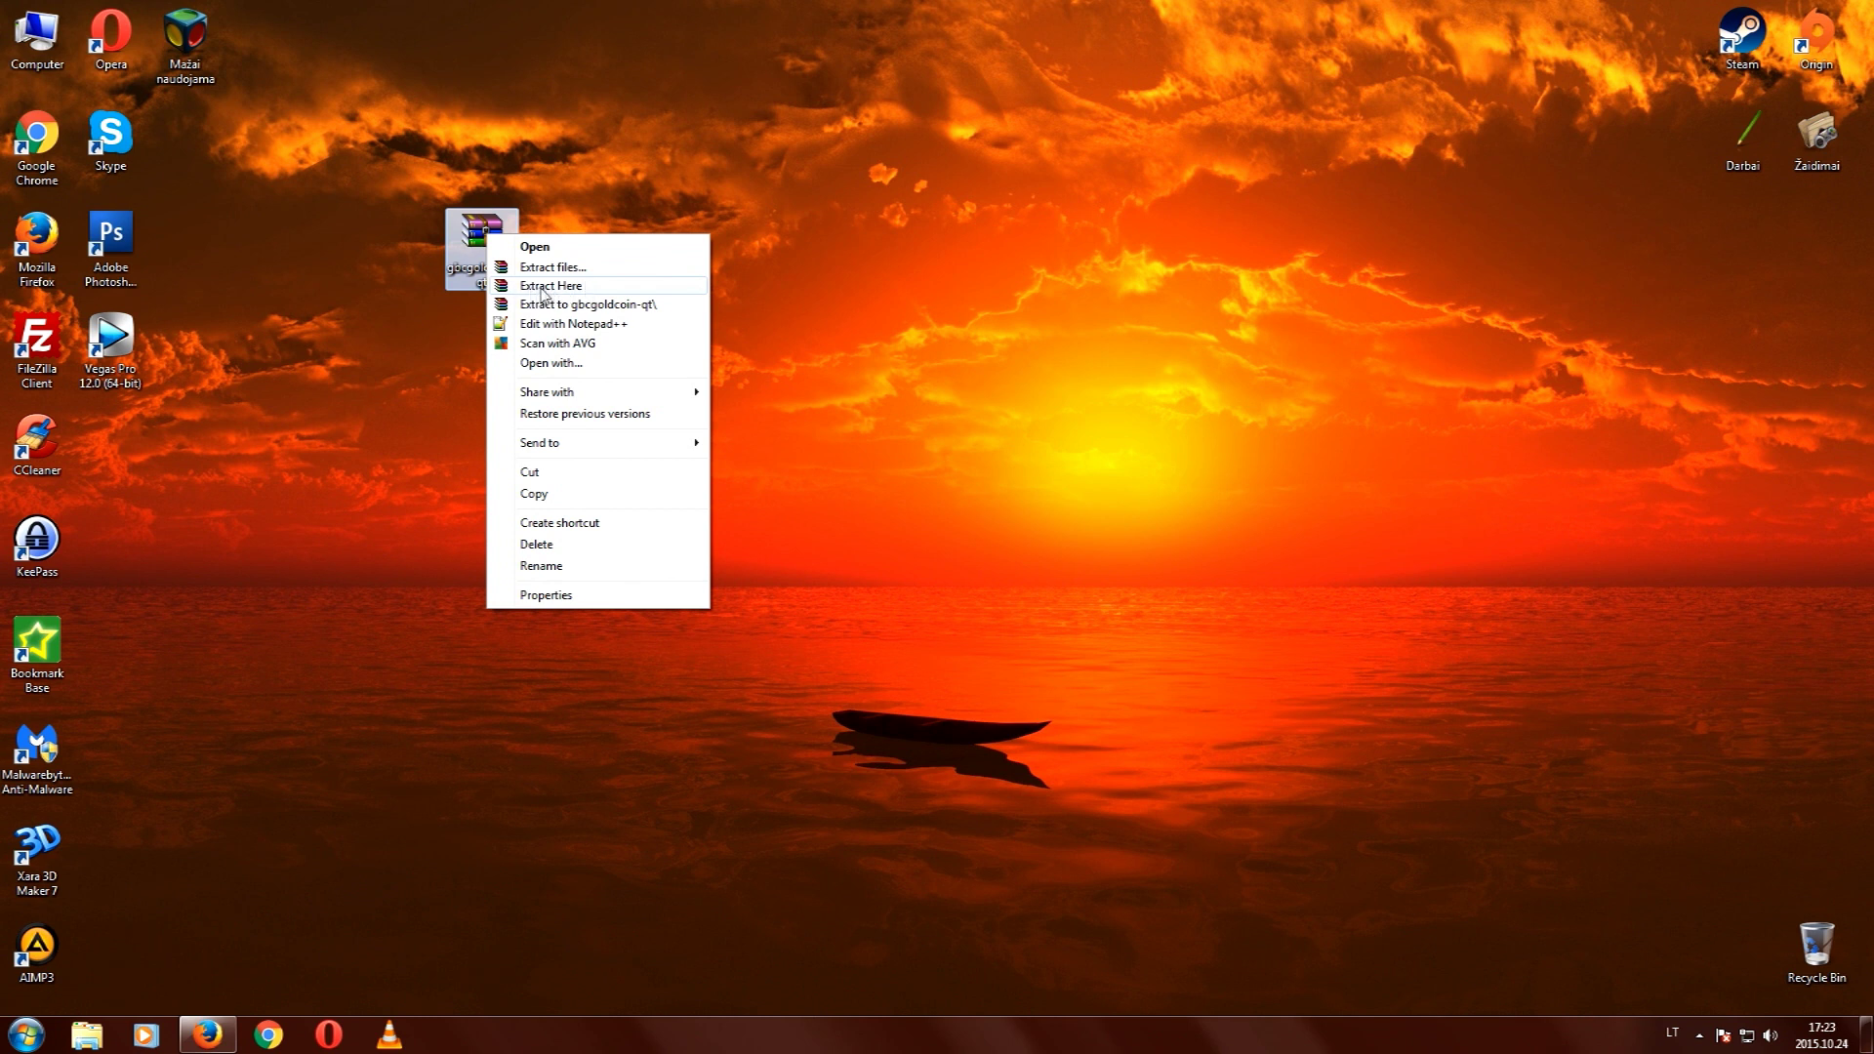
click(574, 287)
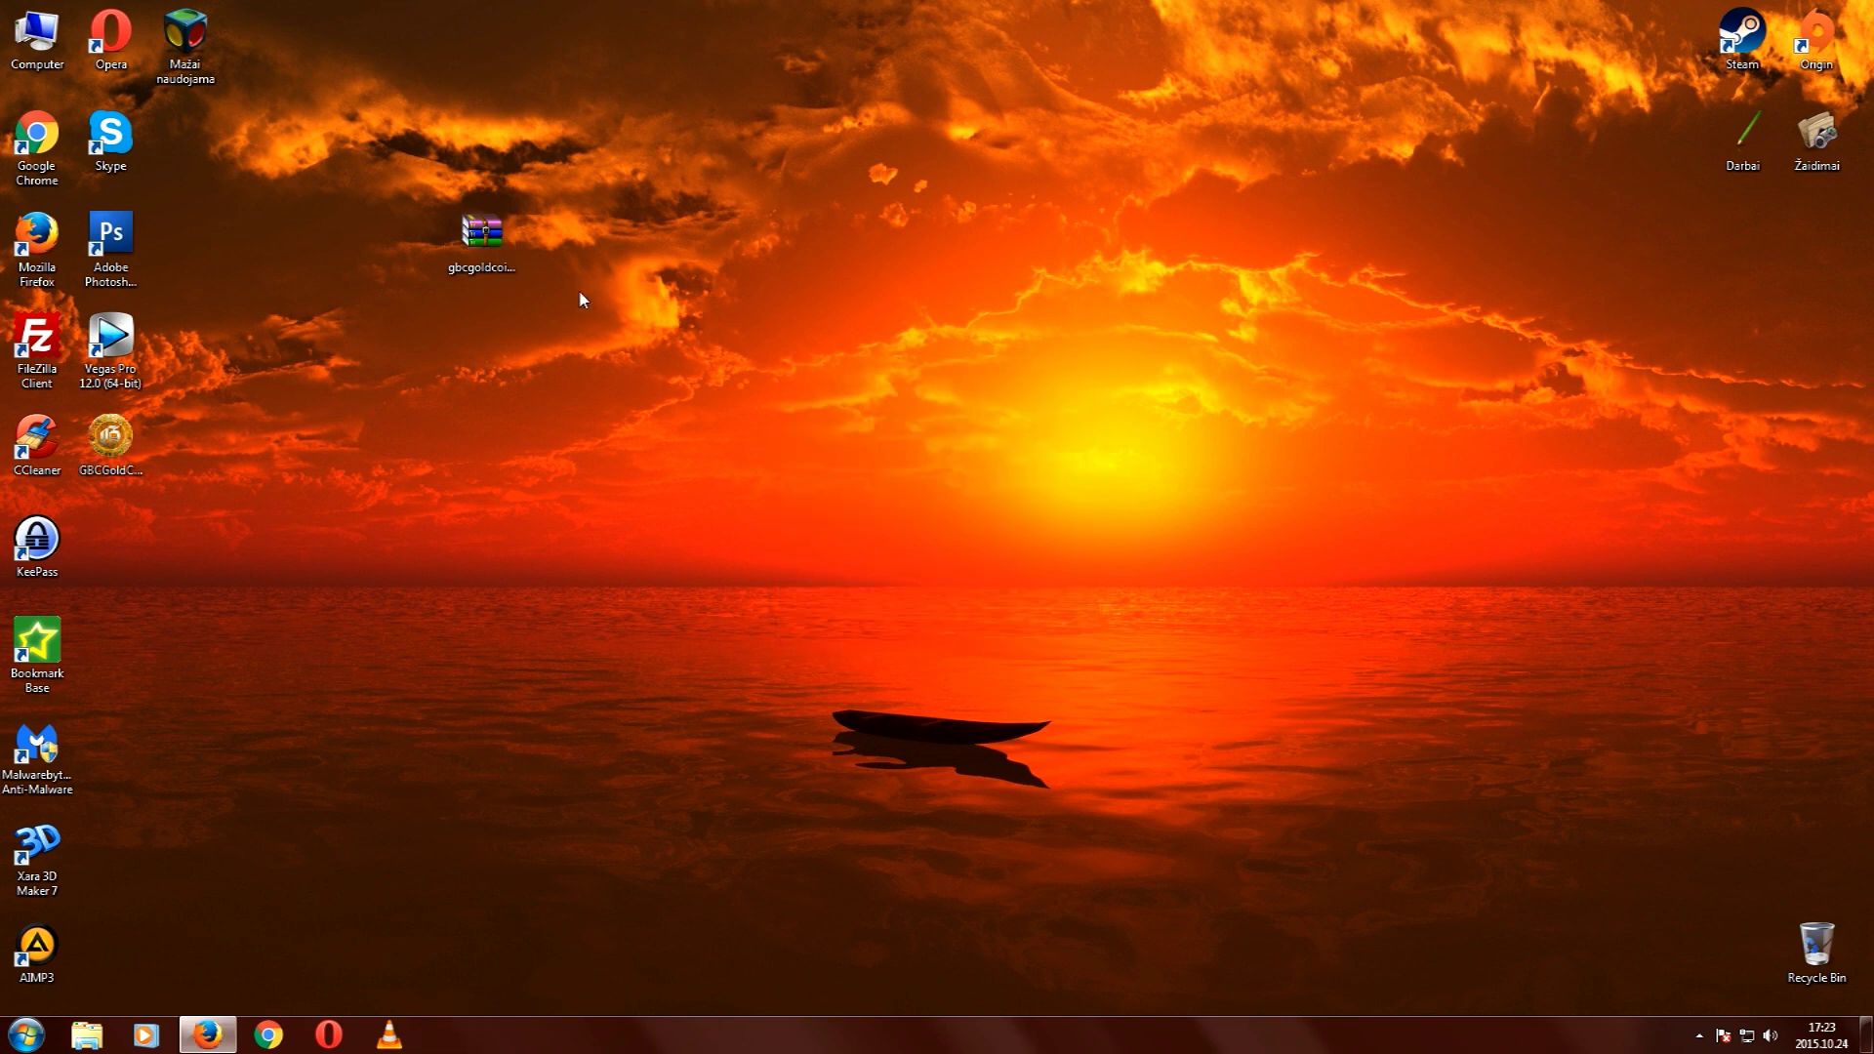
drag(115, 443, 285, 149)
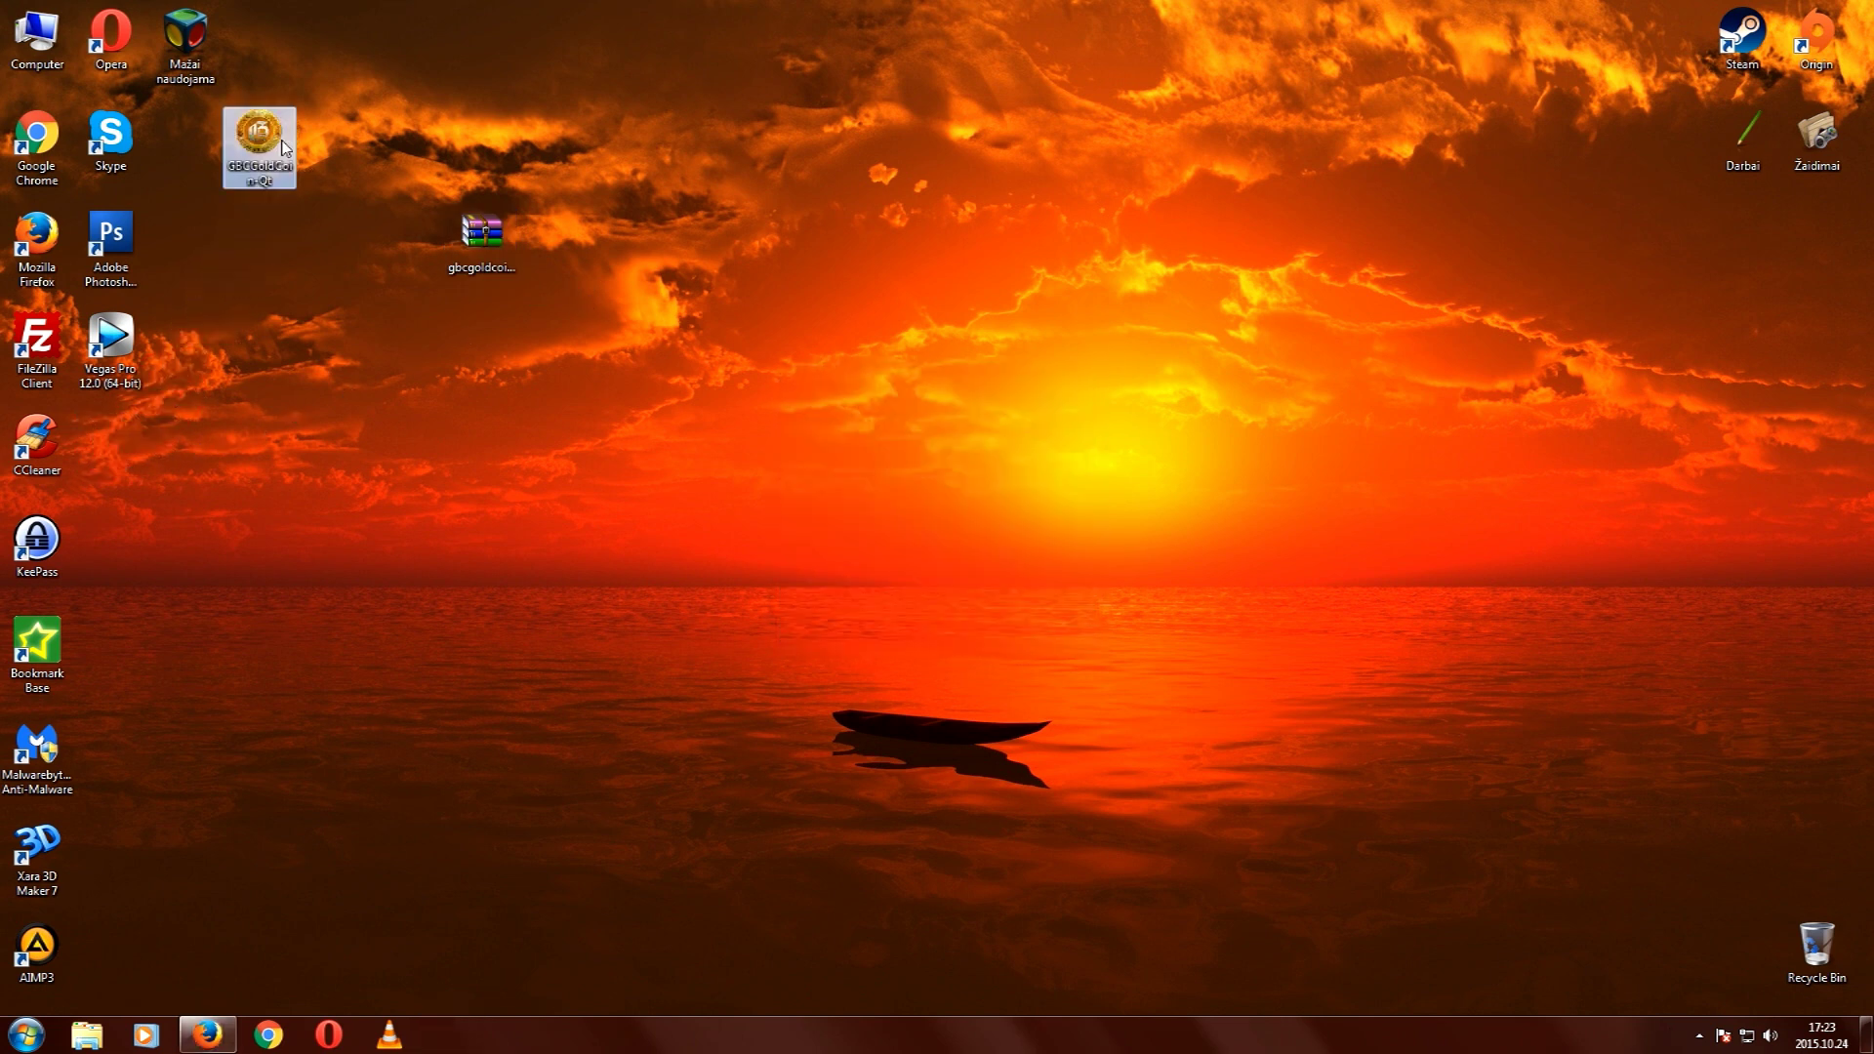
Delete the gbcgoldcoin-qt archive from the desktop.
double_click(473, 239)
right_click(473, 239)
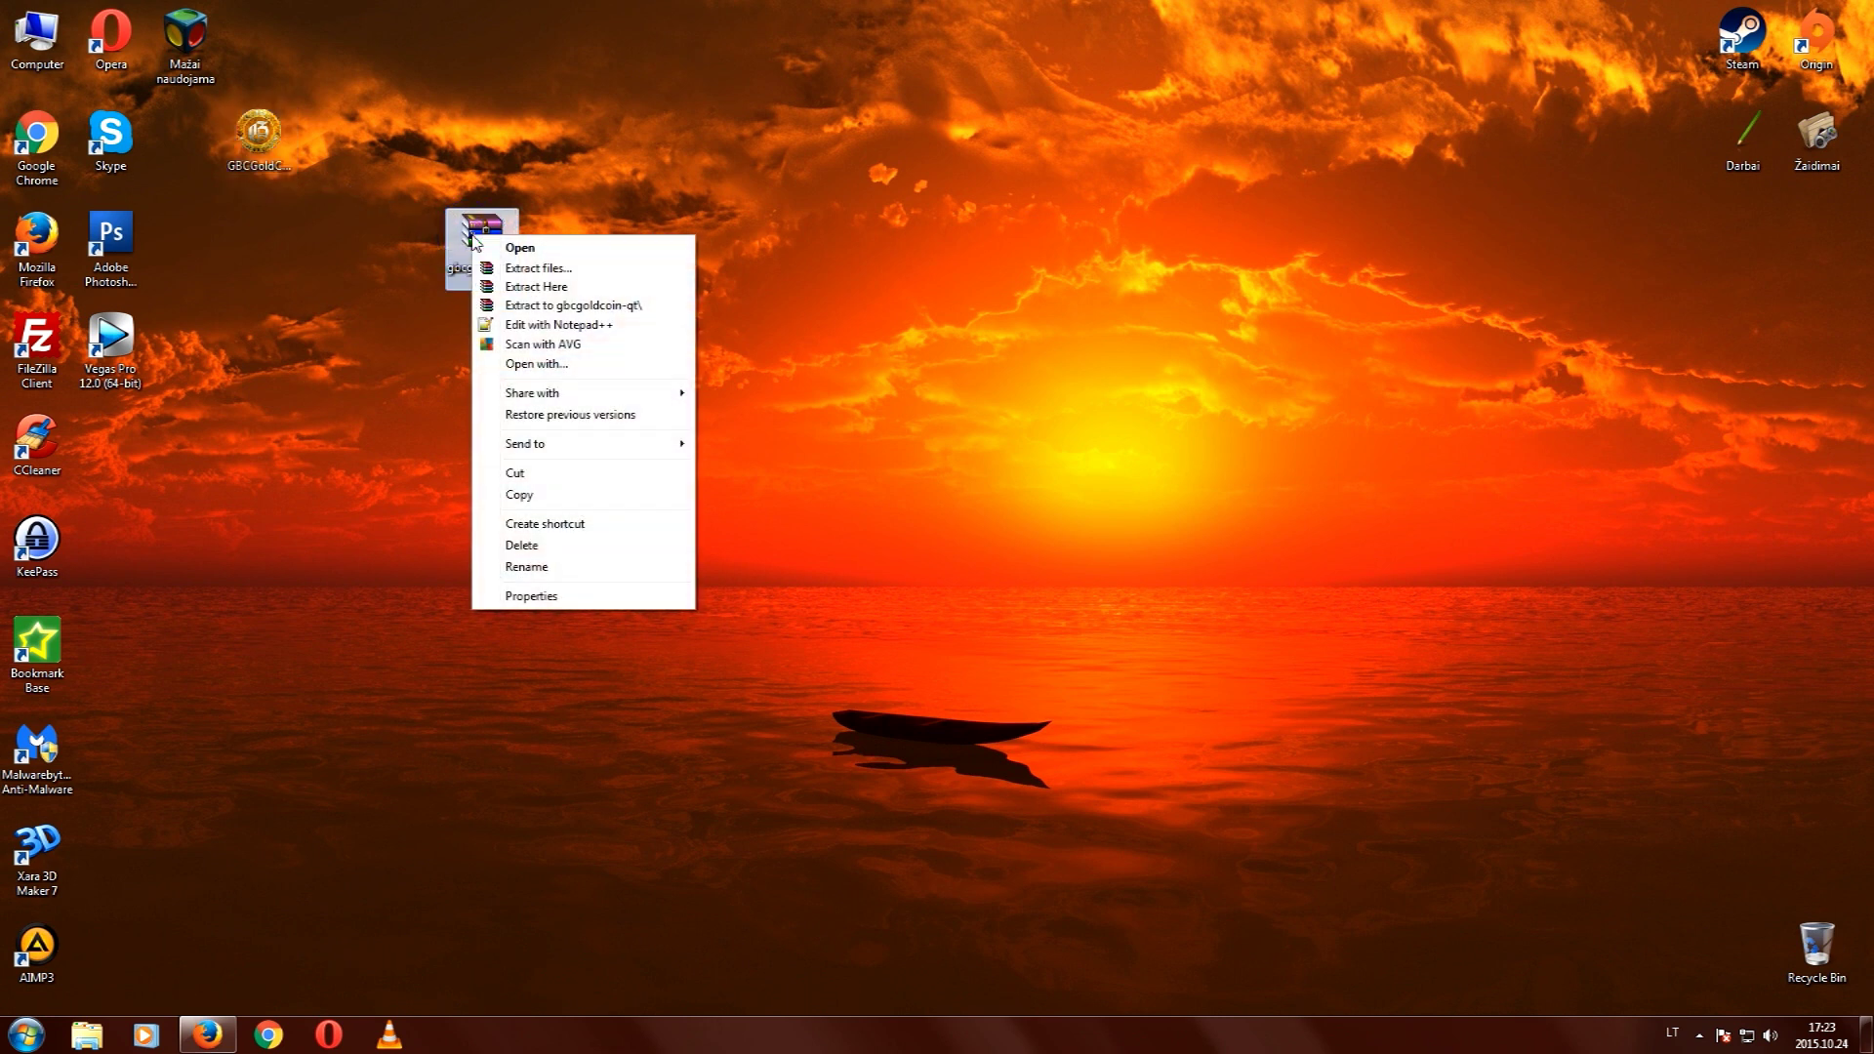
click(532, 547)
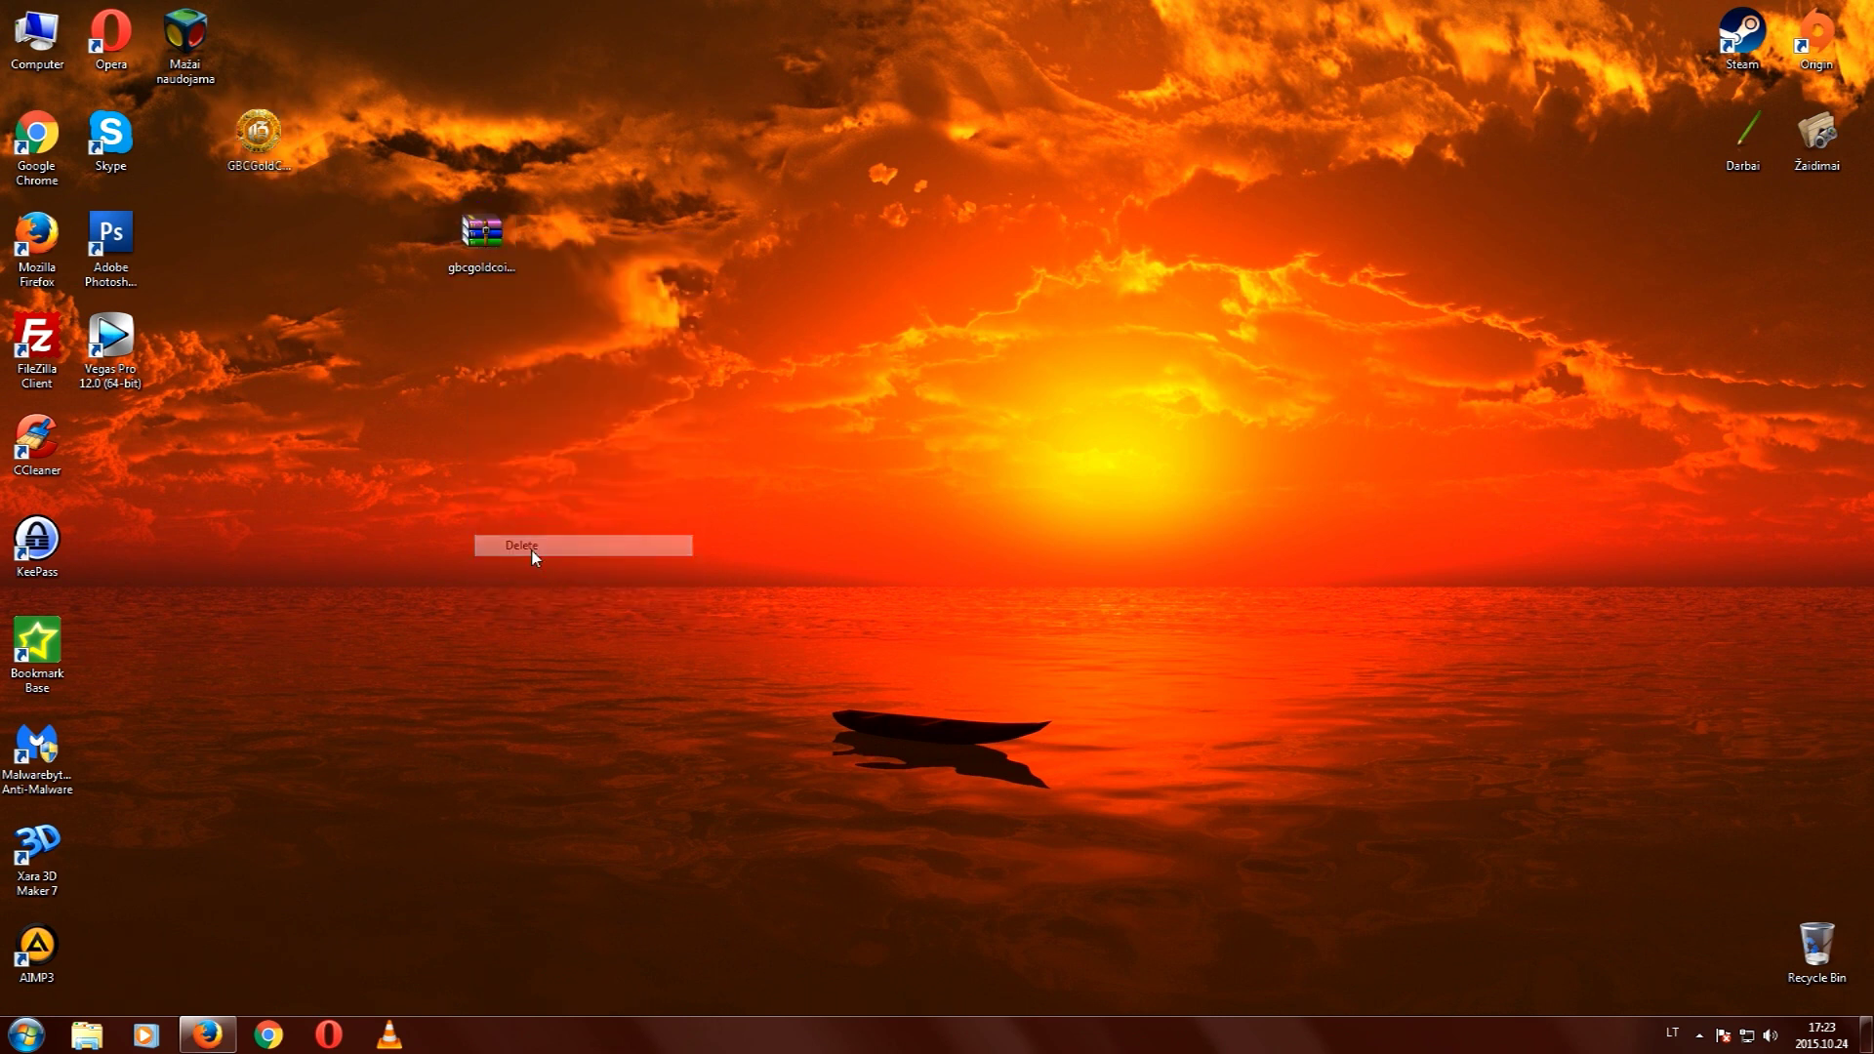
click(1016, 596)
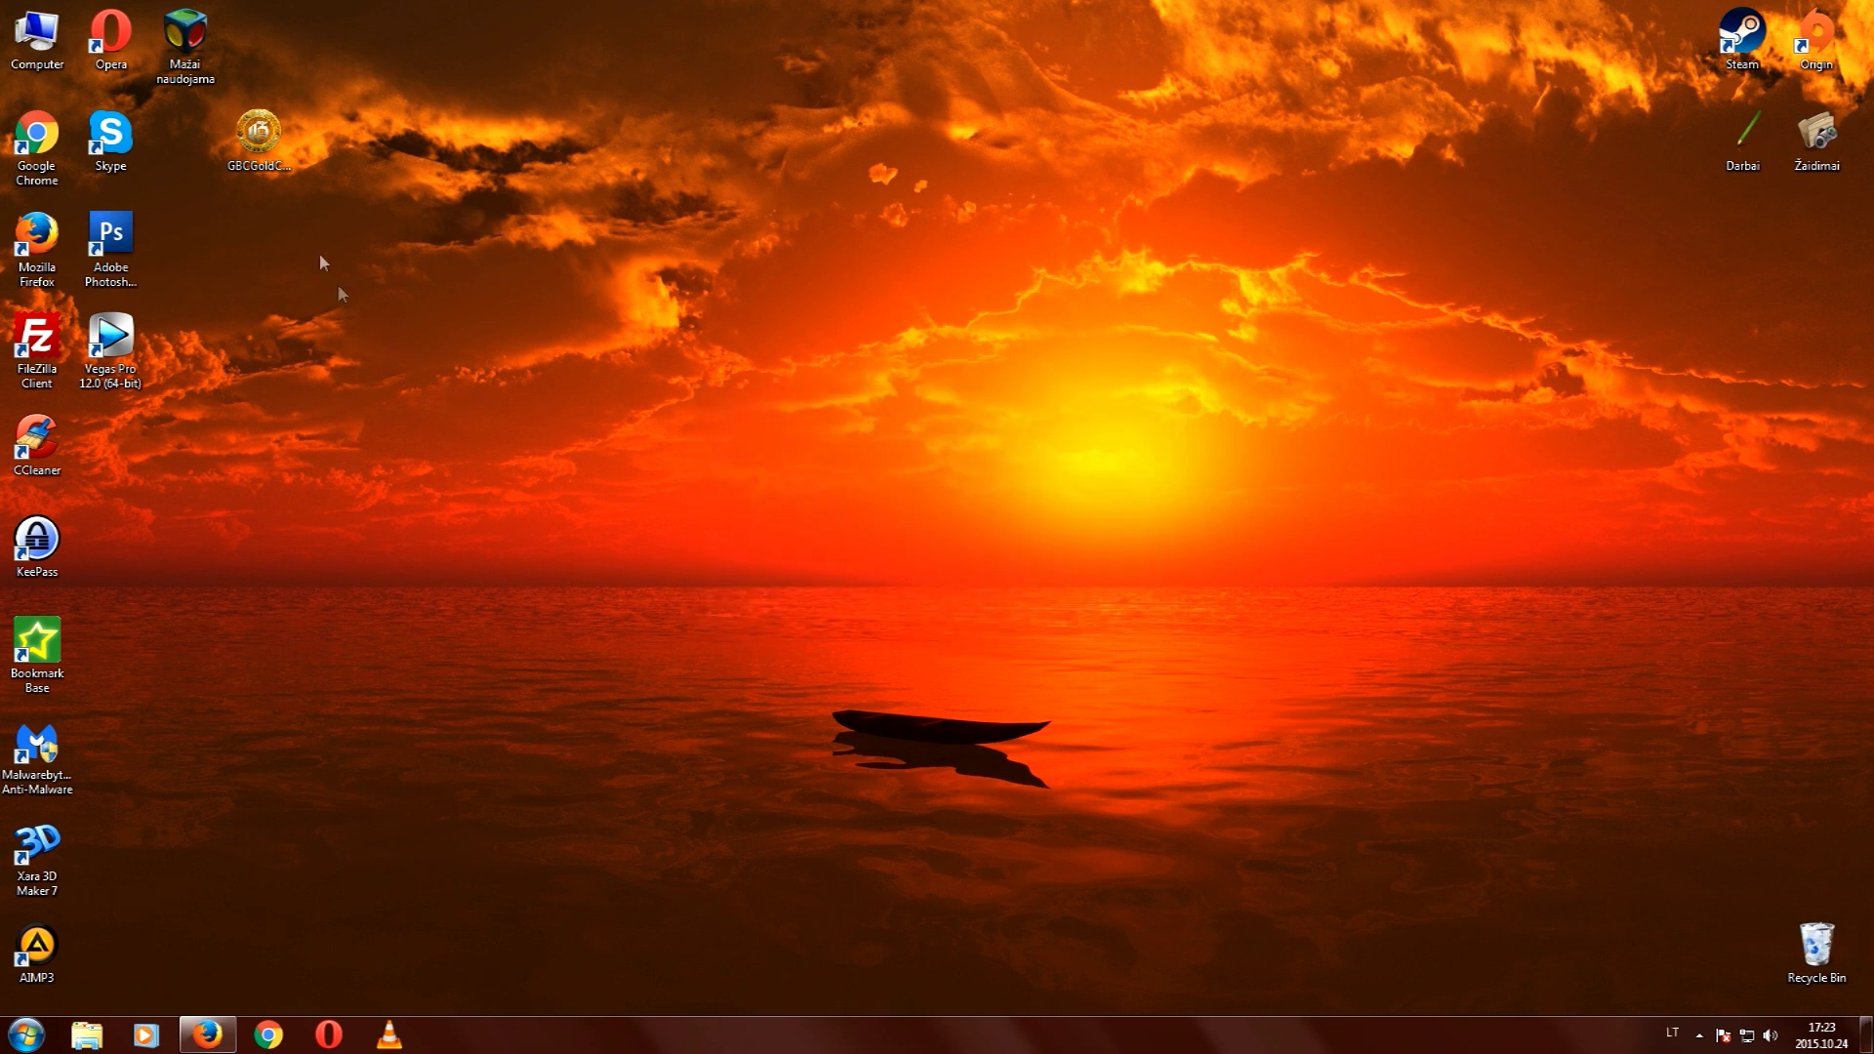
Launch the GBCGoldCoin wallet and copy the wallet's receiving address.
double_click(259, 147)
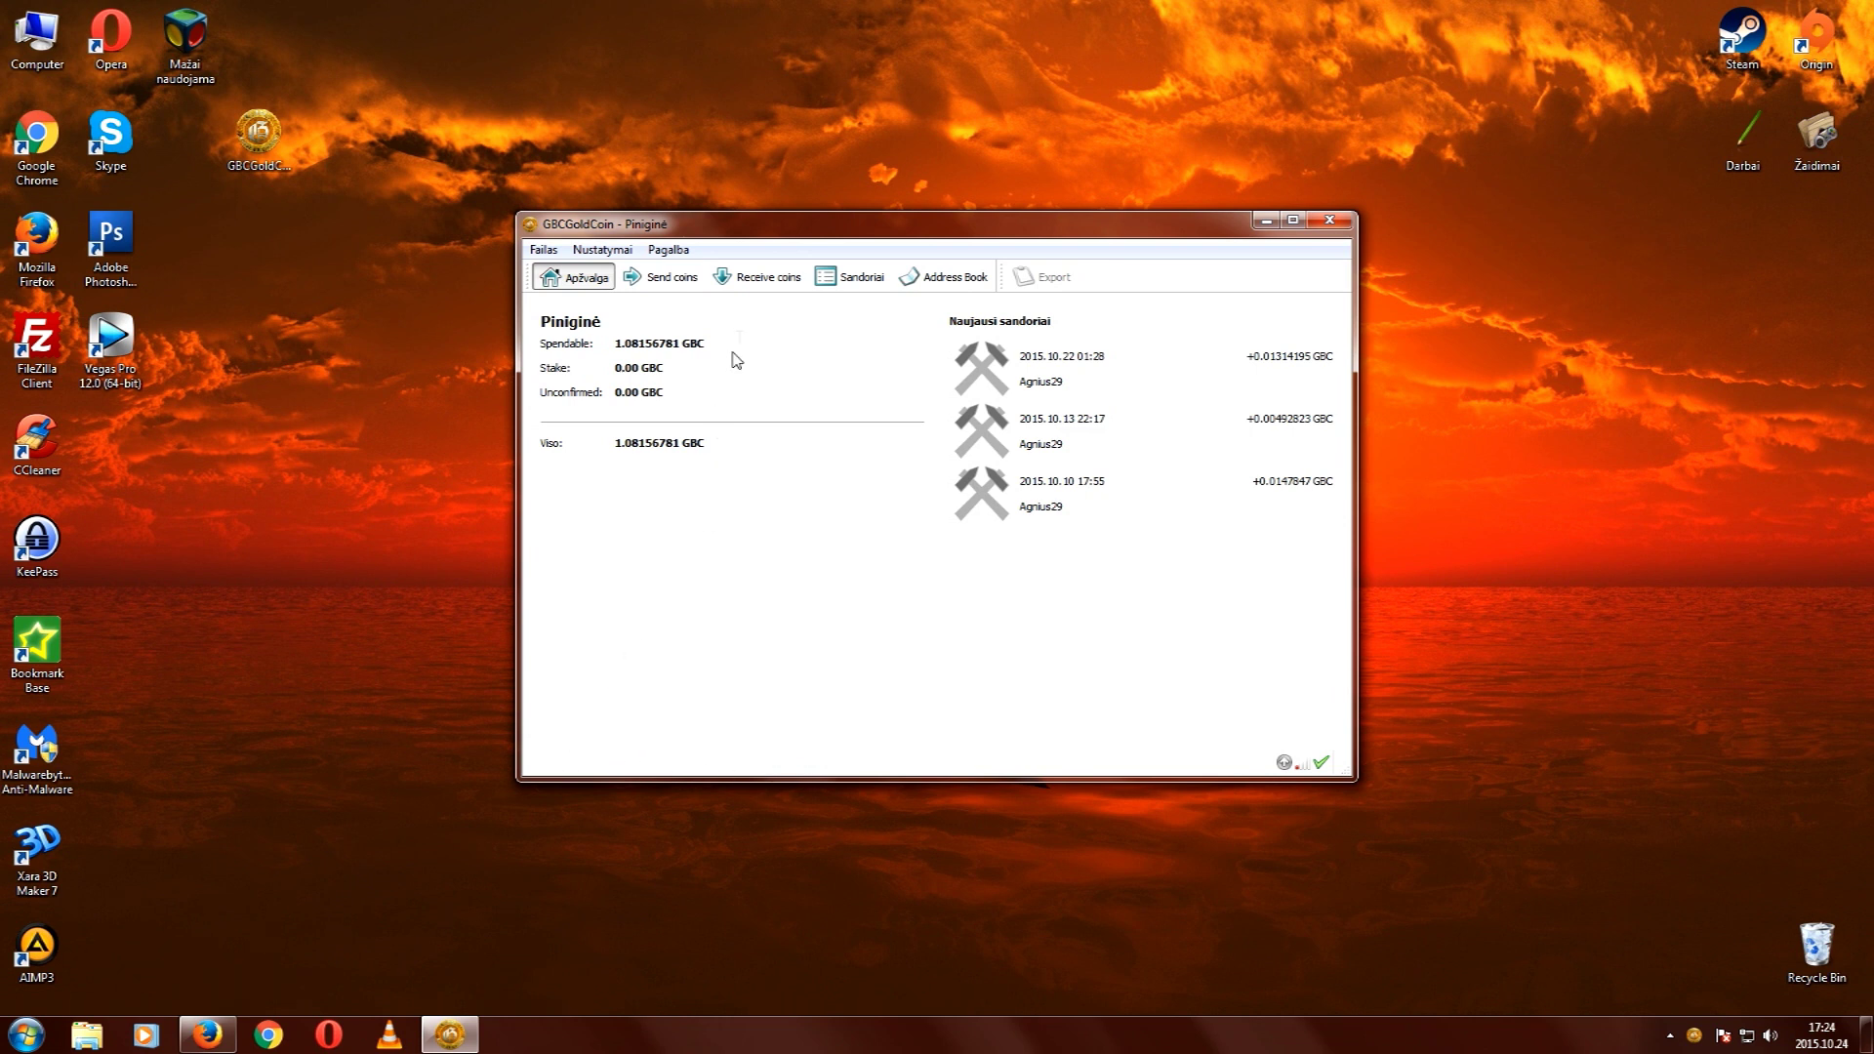
click(776, 279)
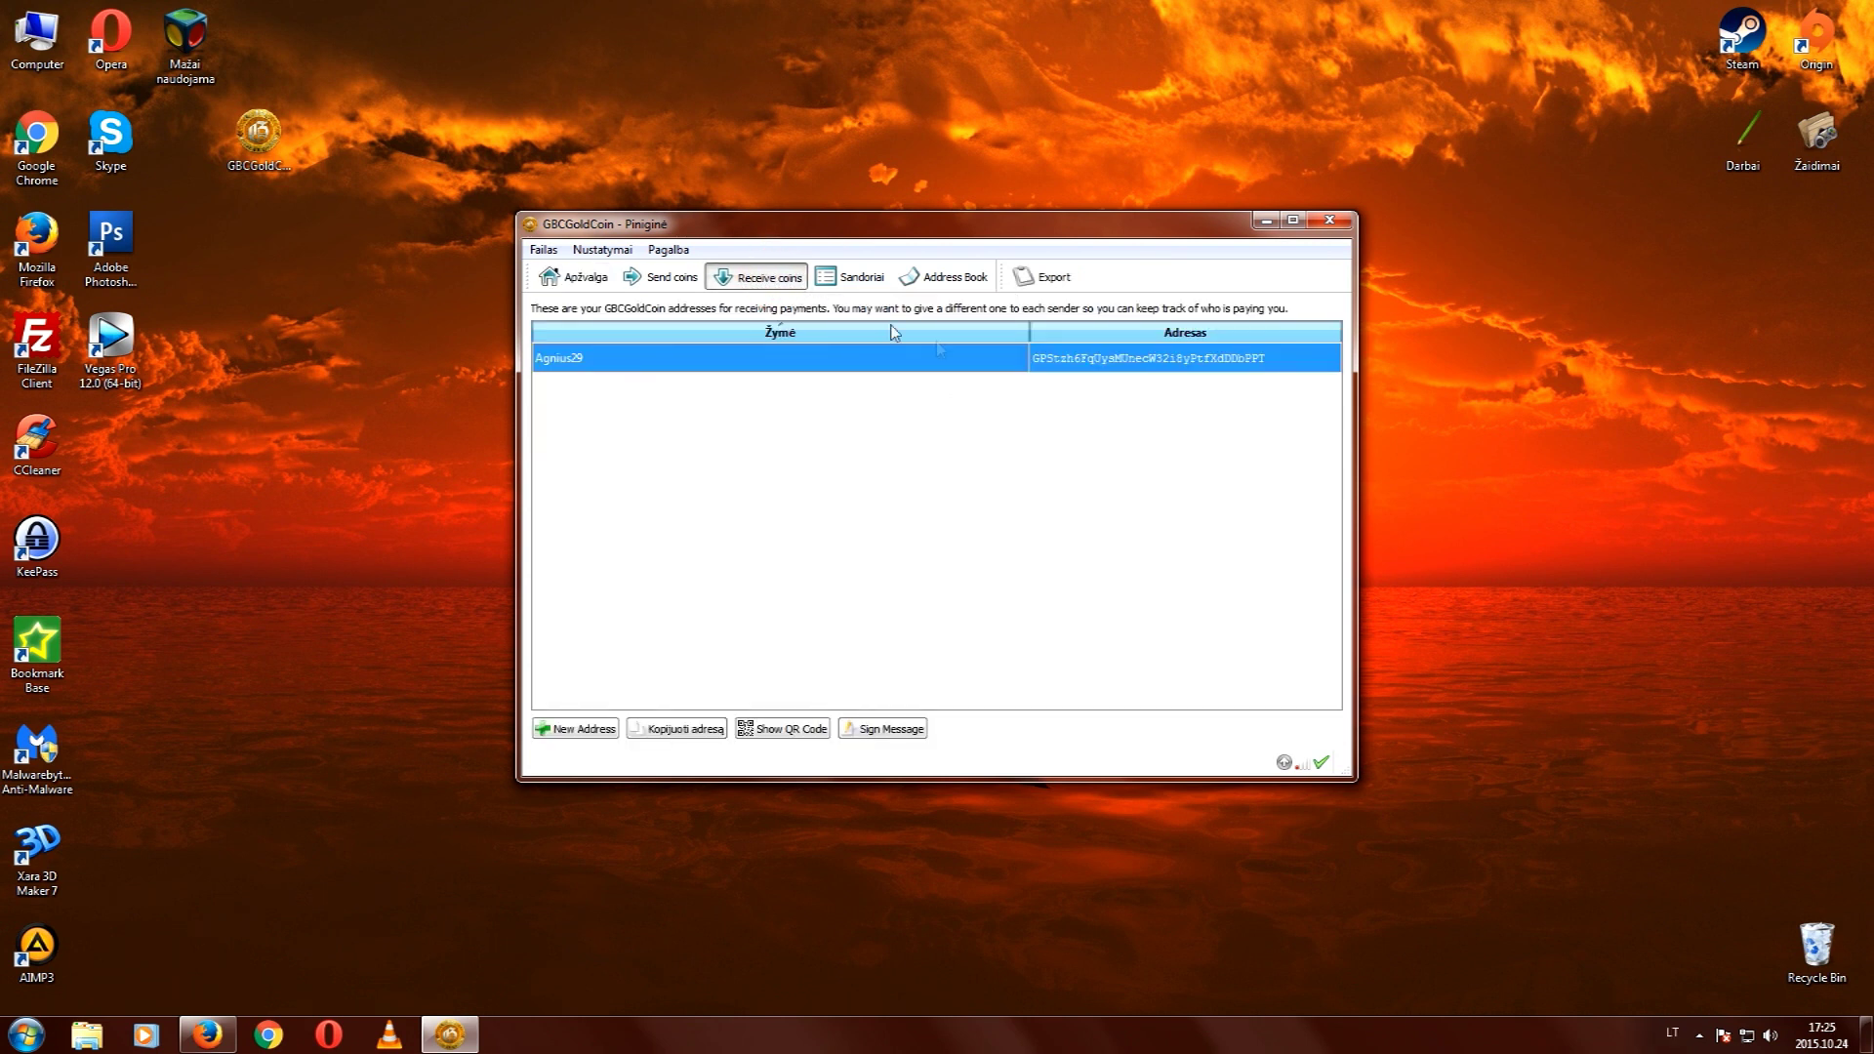
click(1116, 364)
right_click(1116, 365)
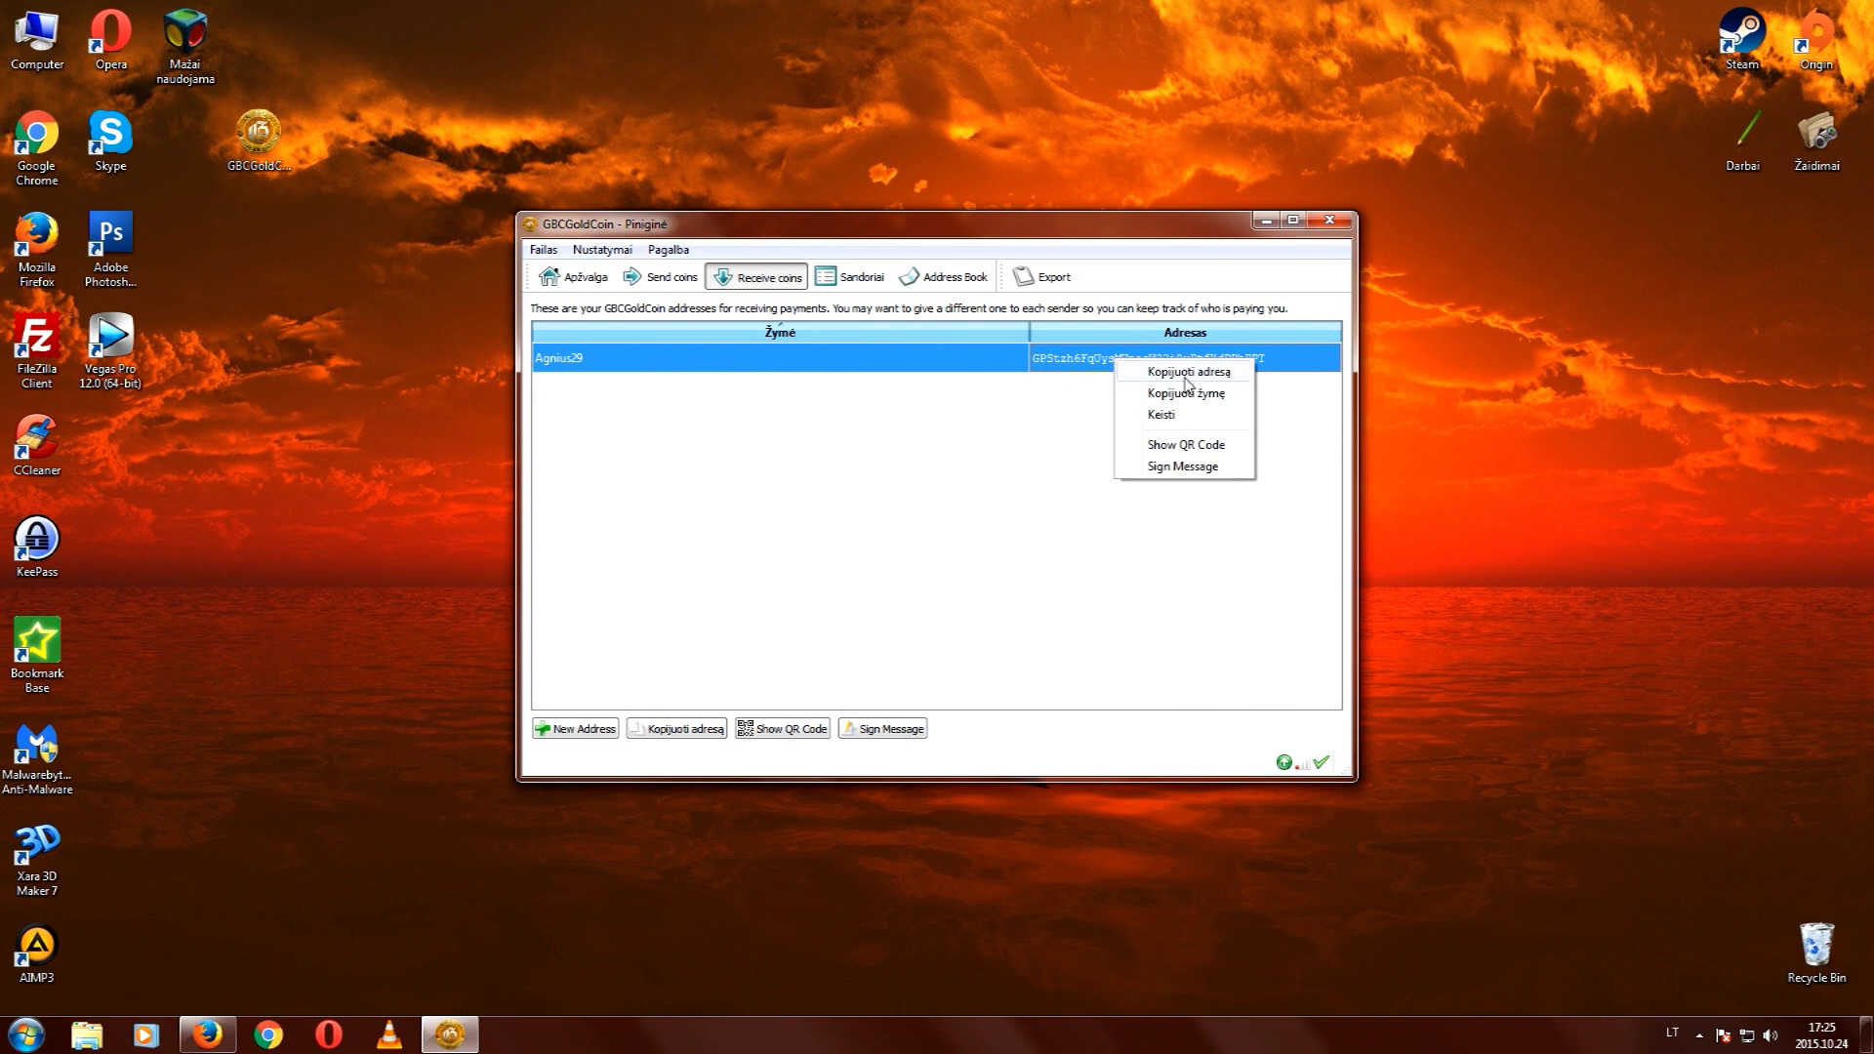
click(1189, 377)
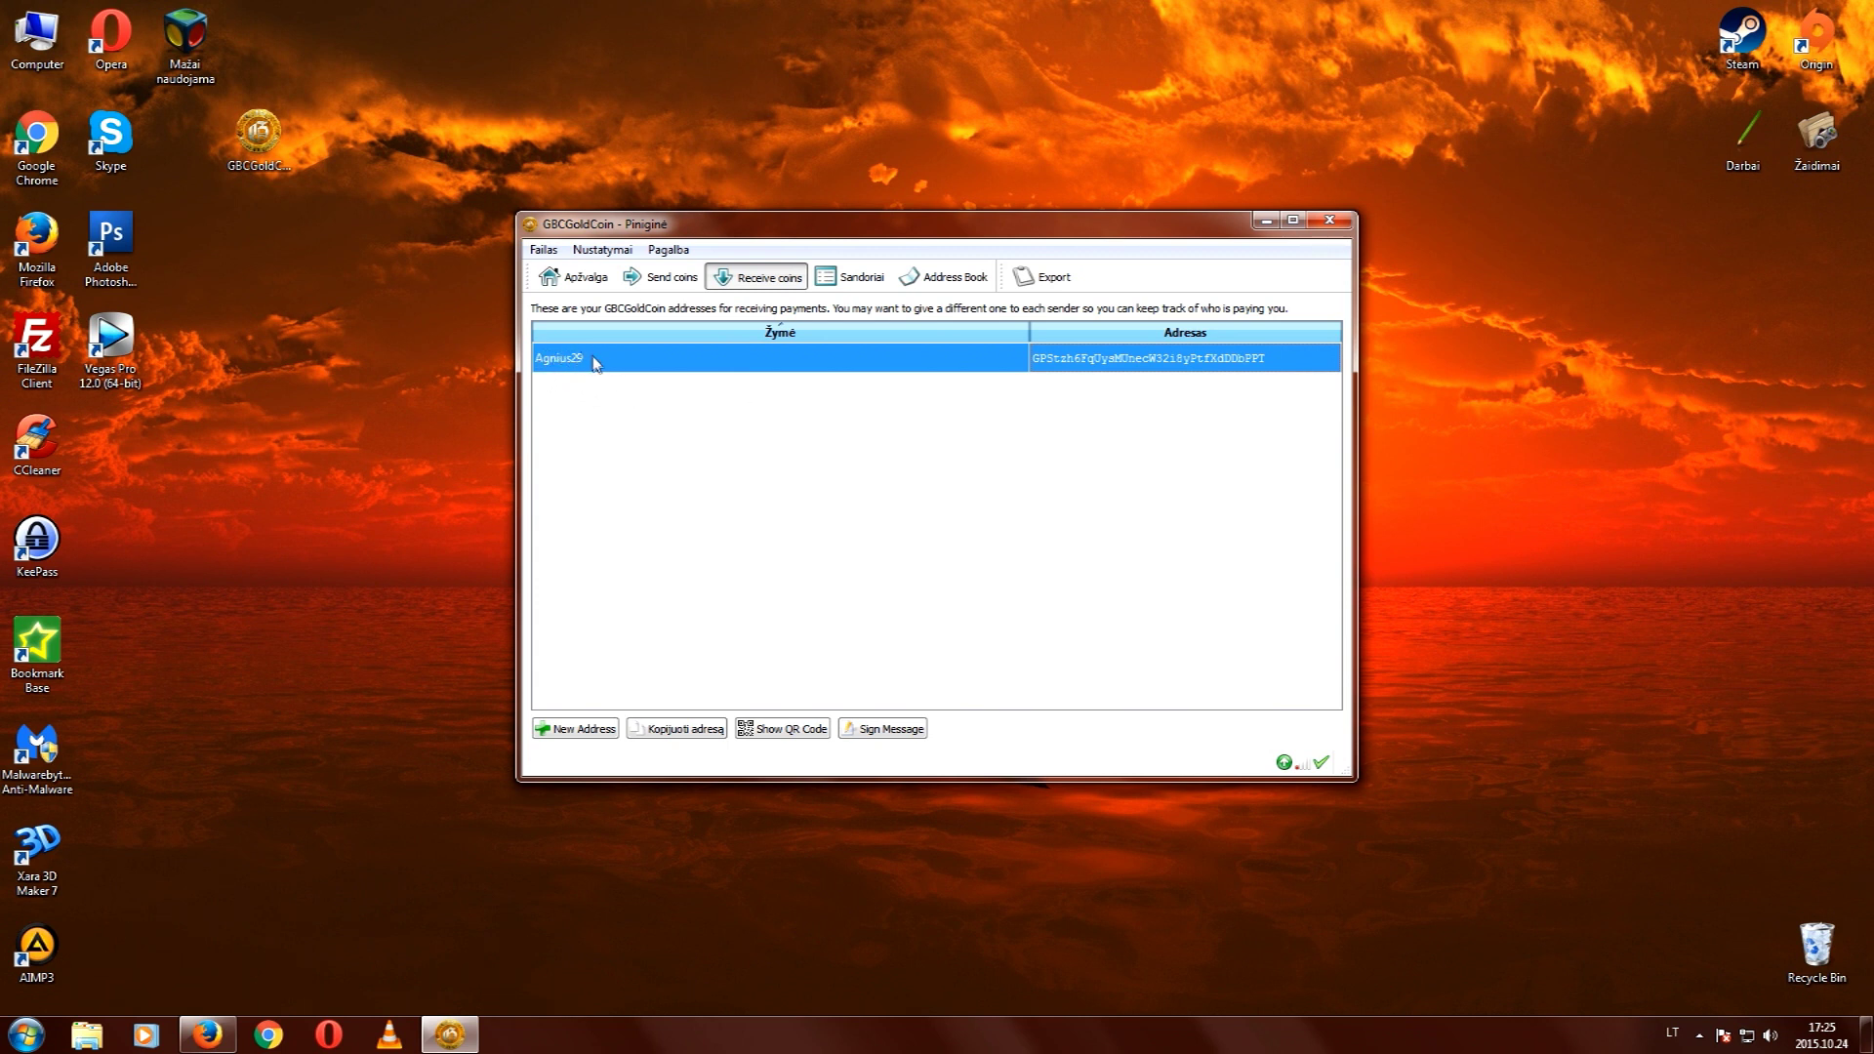
View the edit dialog for the receiving address's label and close it without saving.
right_click(593, 362)
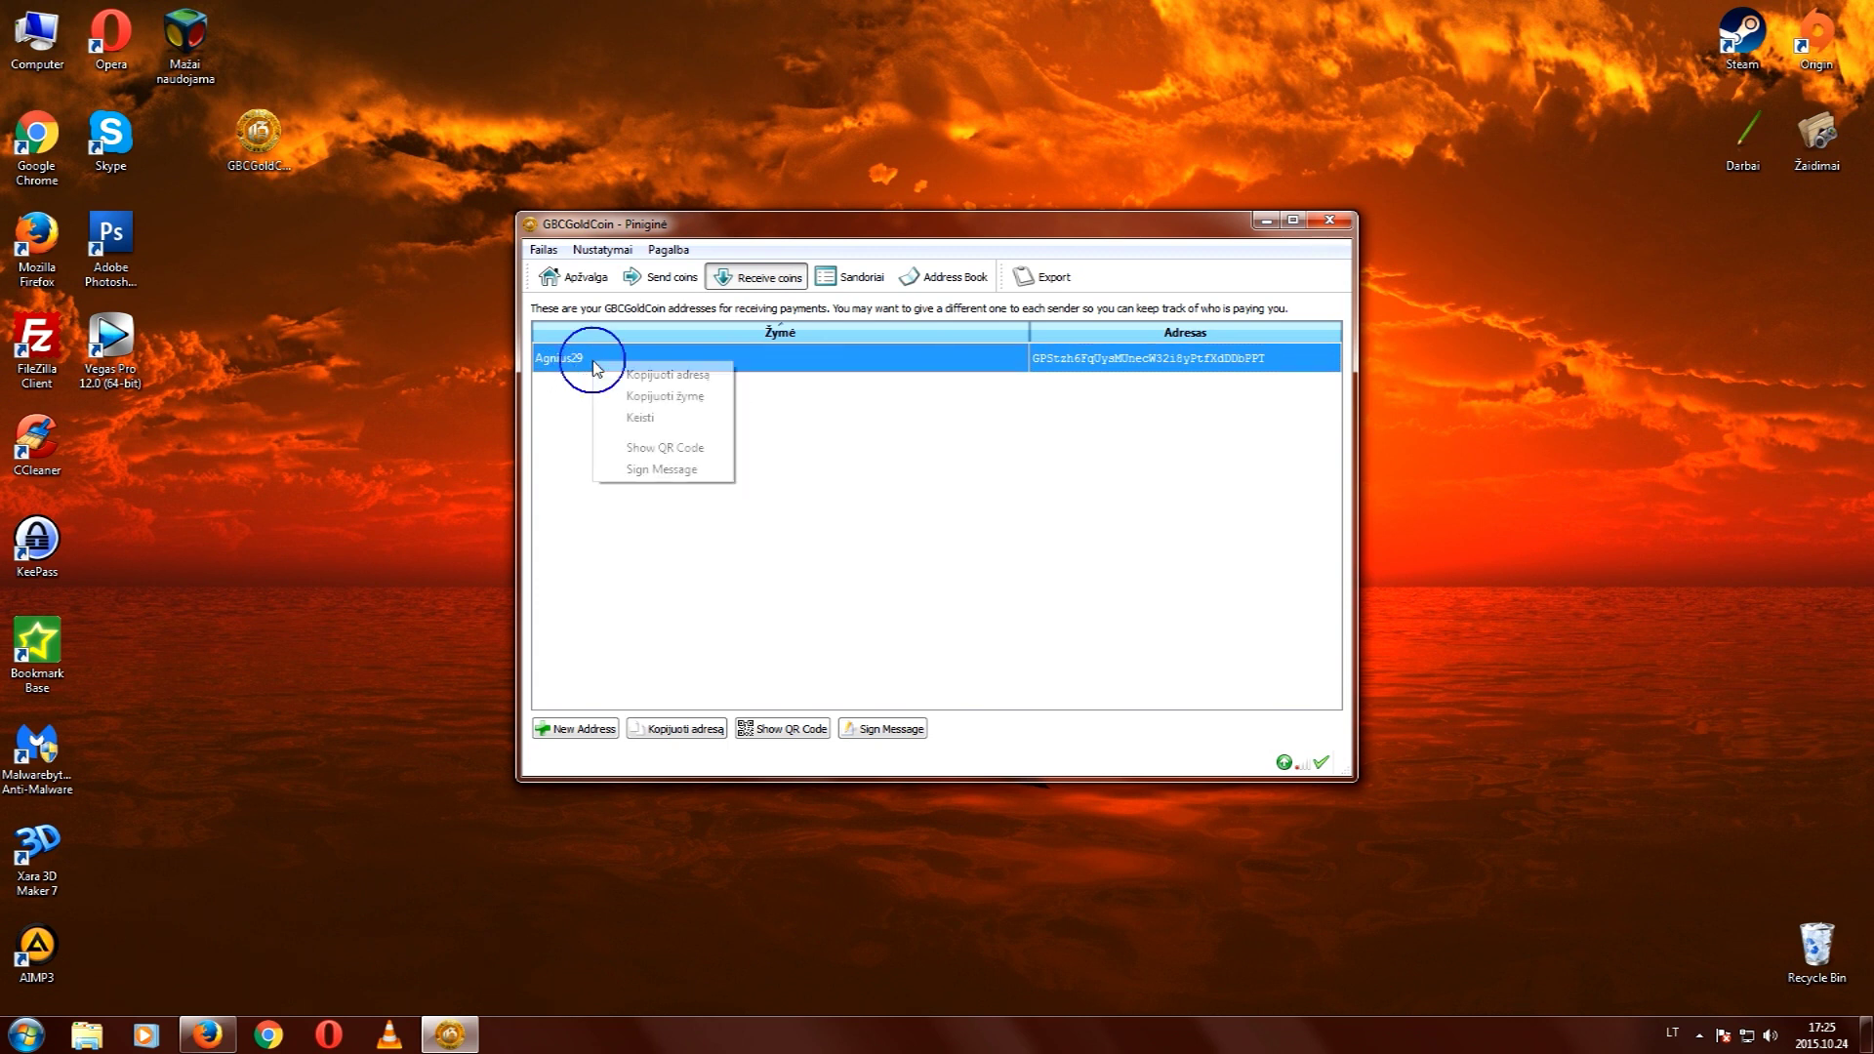
click(641, 417)
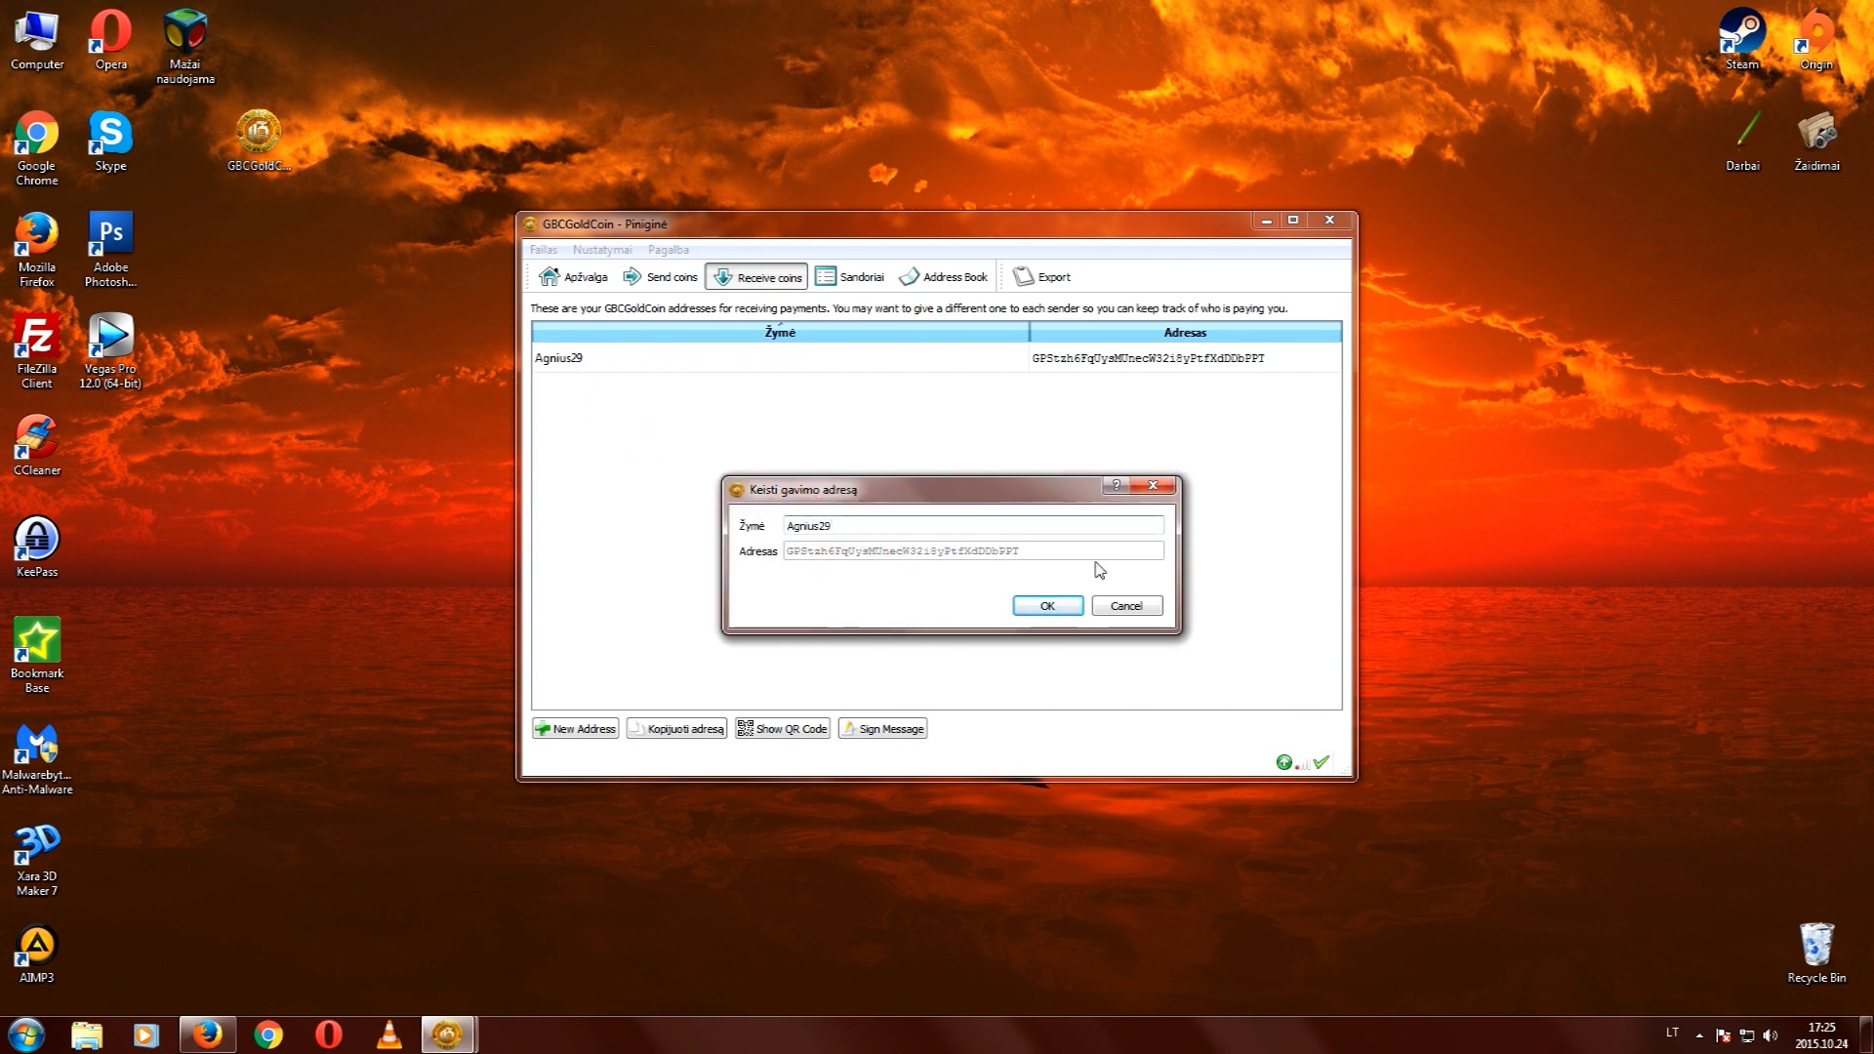
click(1125, 605)
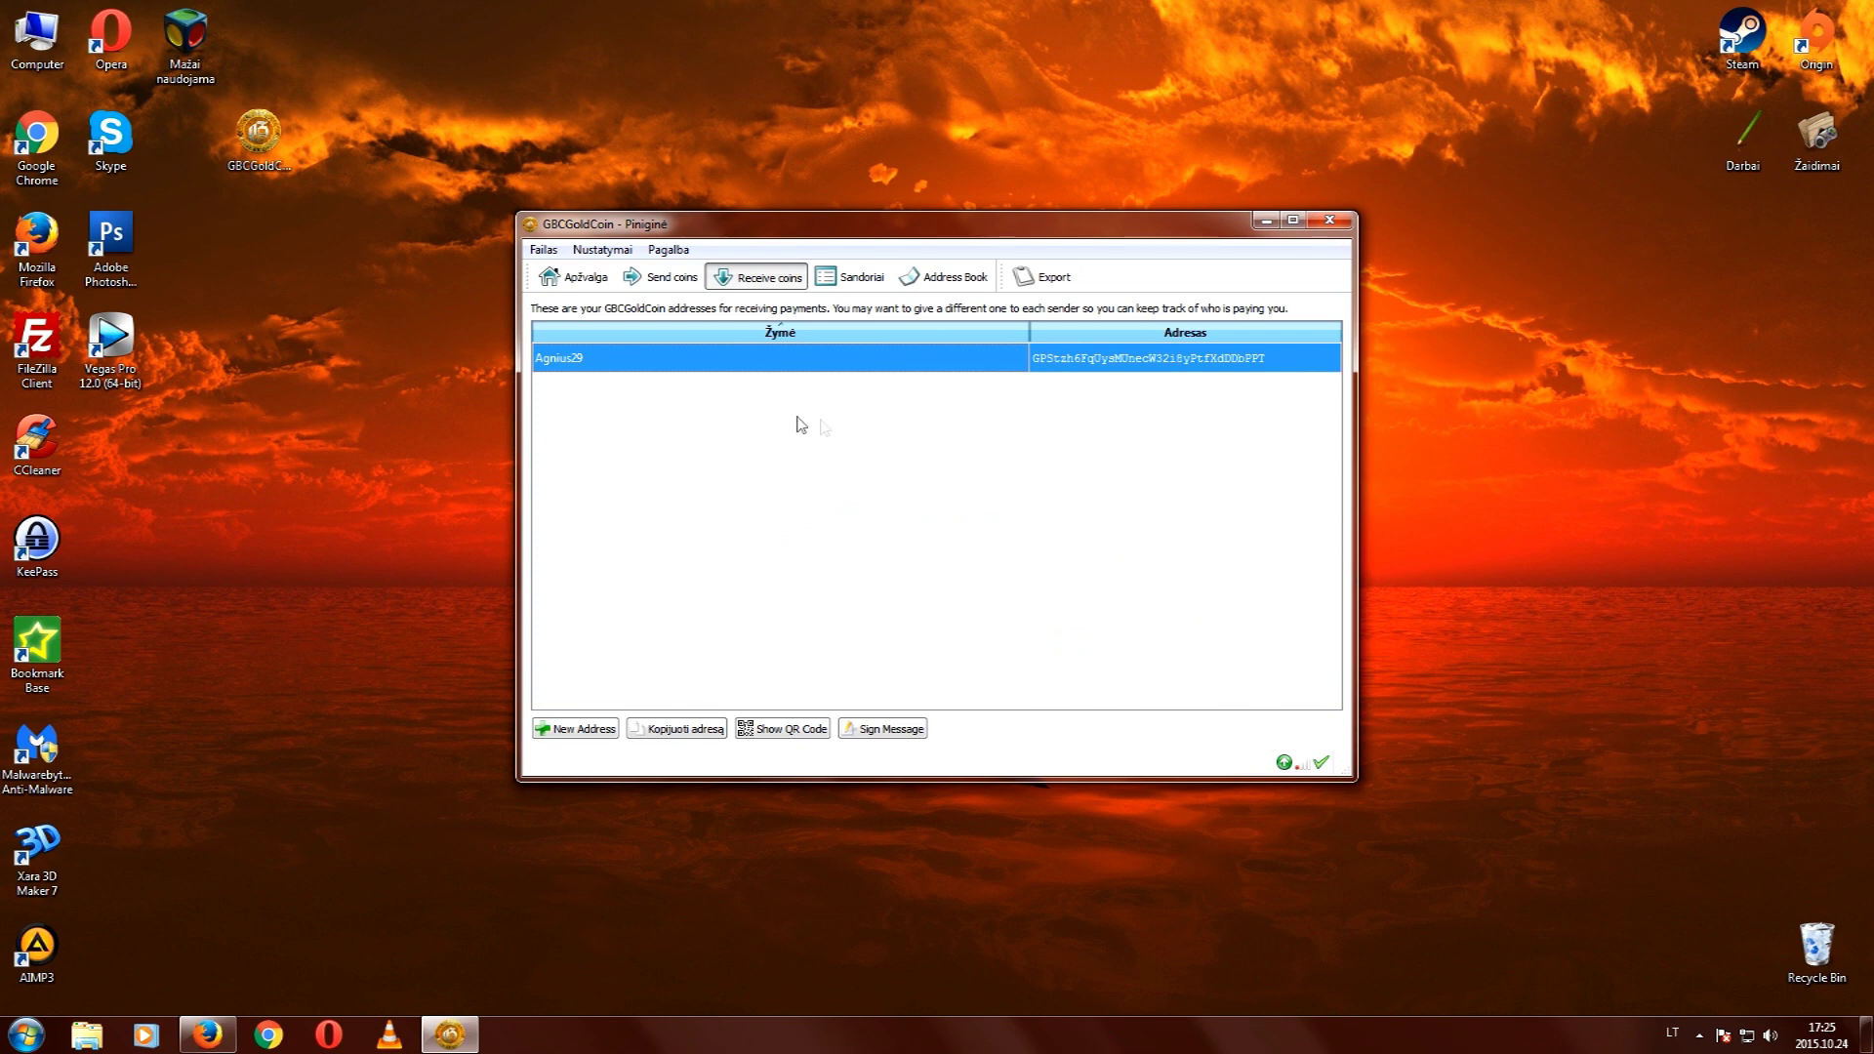
Fill in the send coins form with the copied wallet address as recipient and an amount of 1 GBC.
click(663, 281)
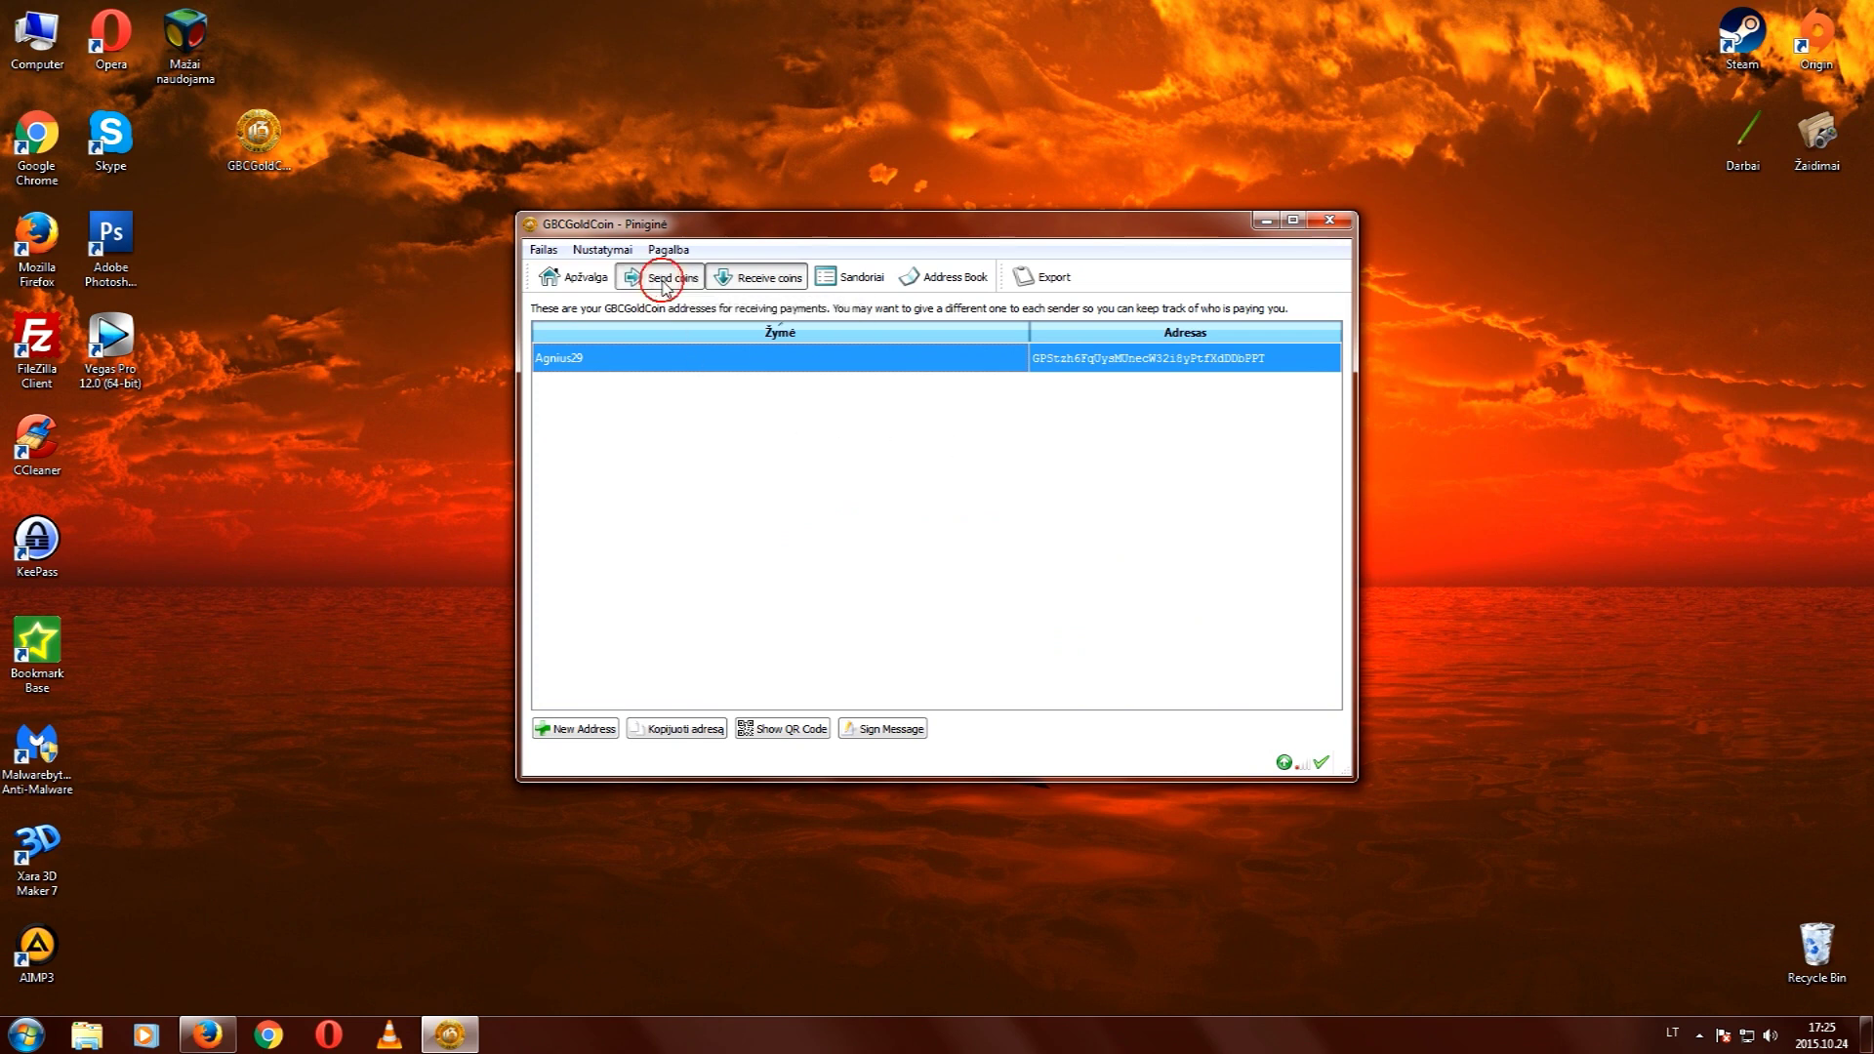
drag(693, 319, 629, 328)
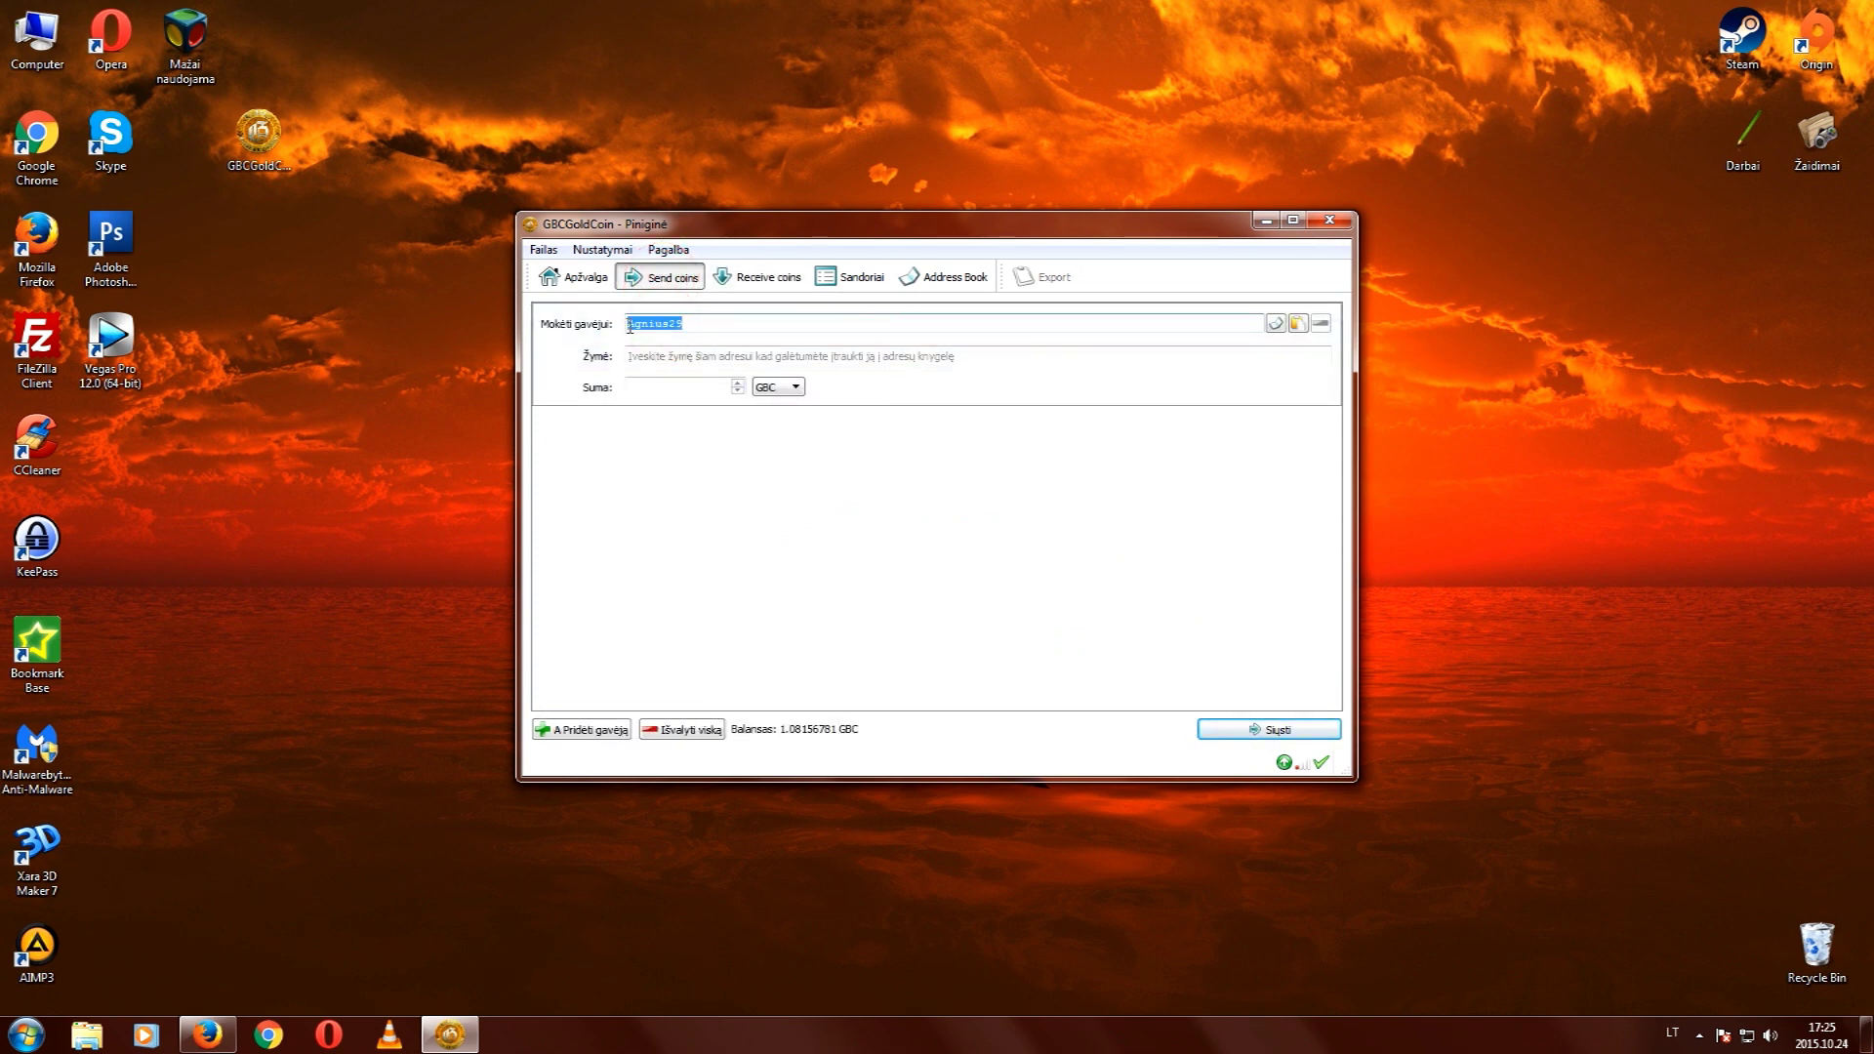
right_click(661, 325)
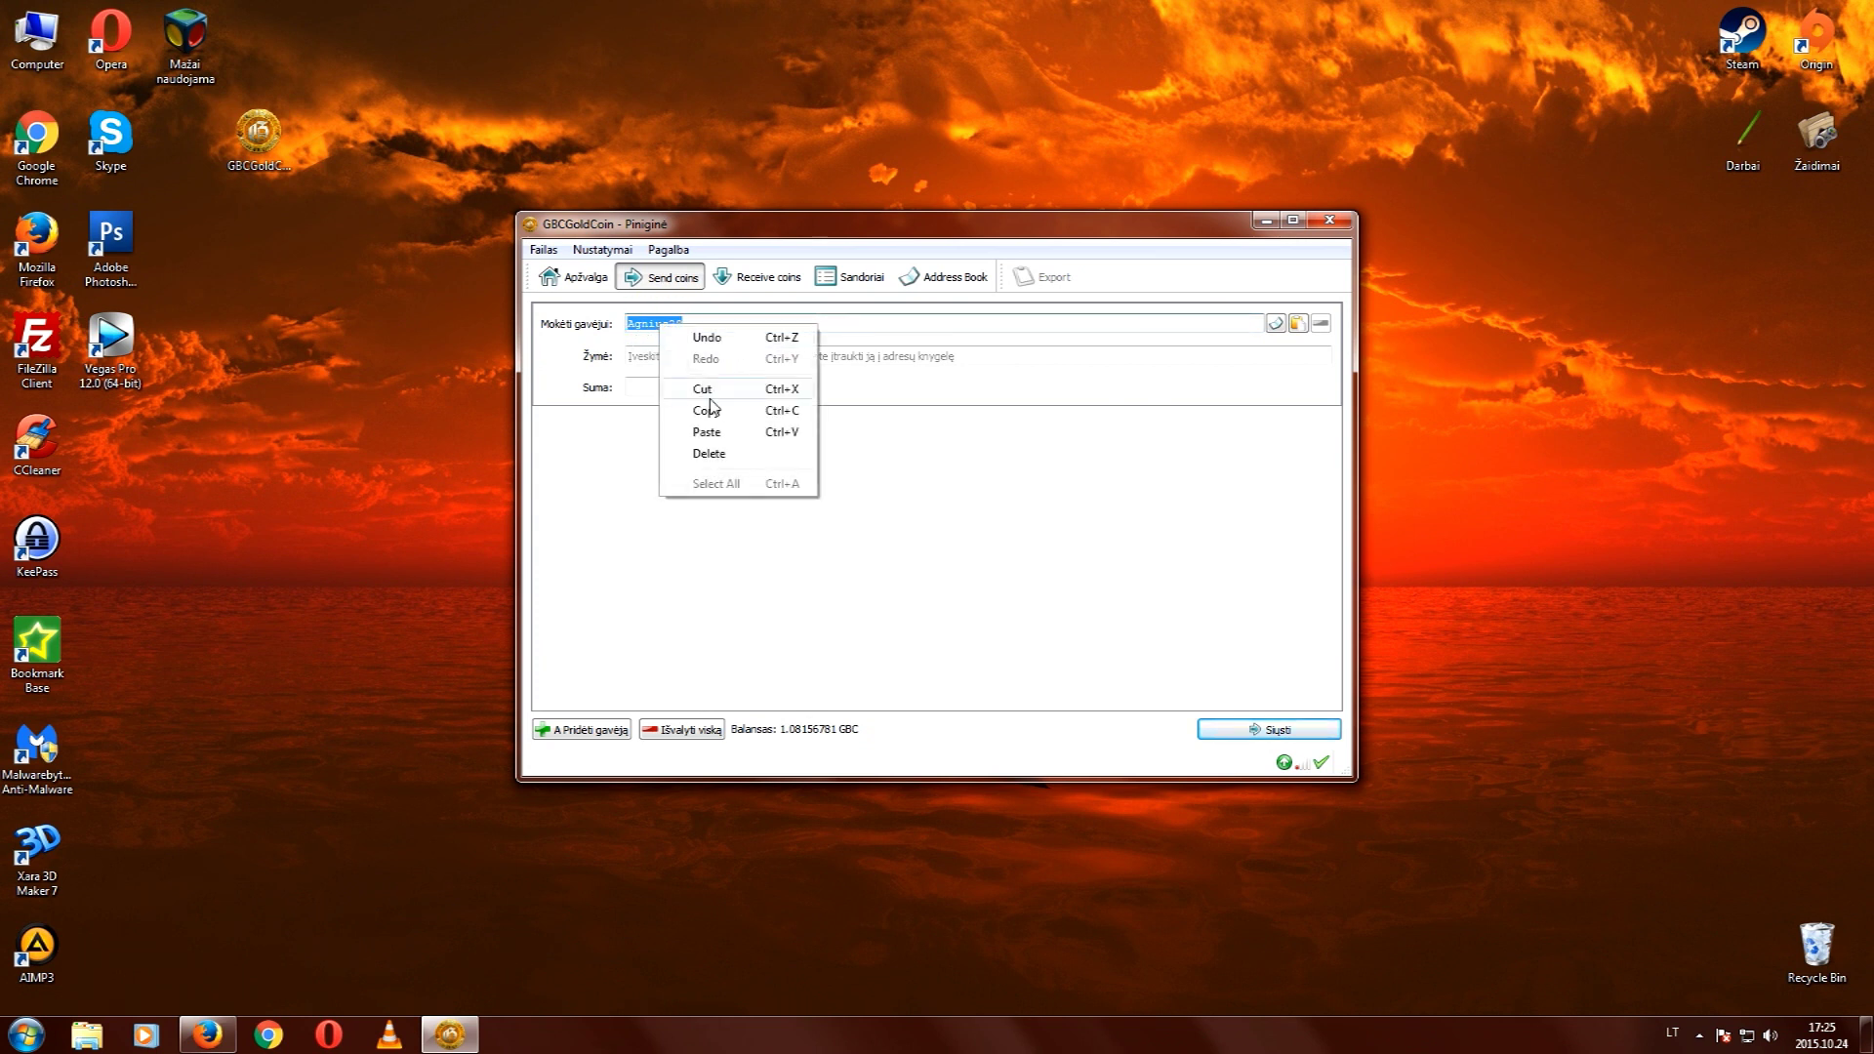
click(713, 437)
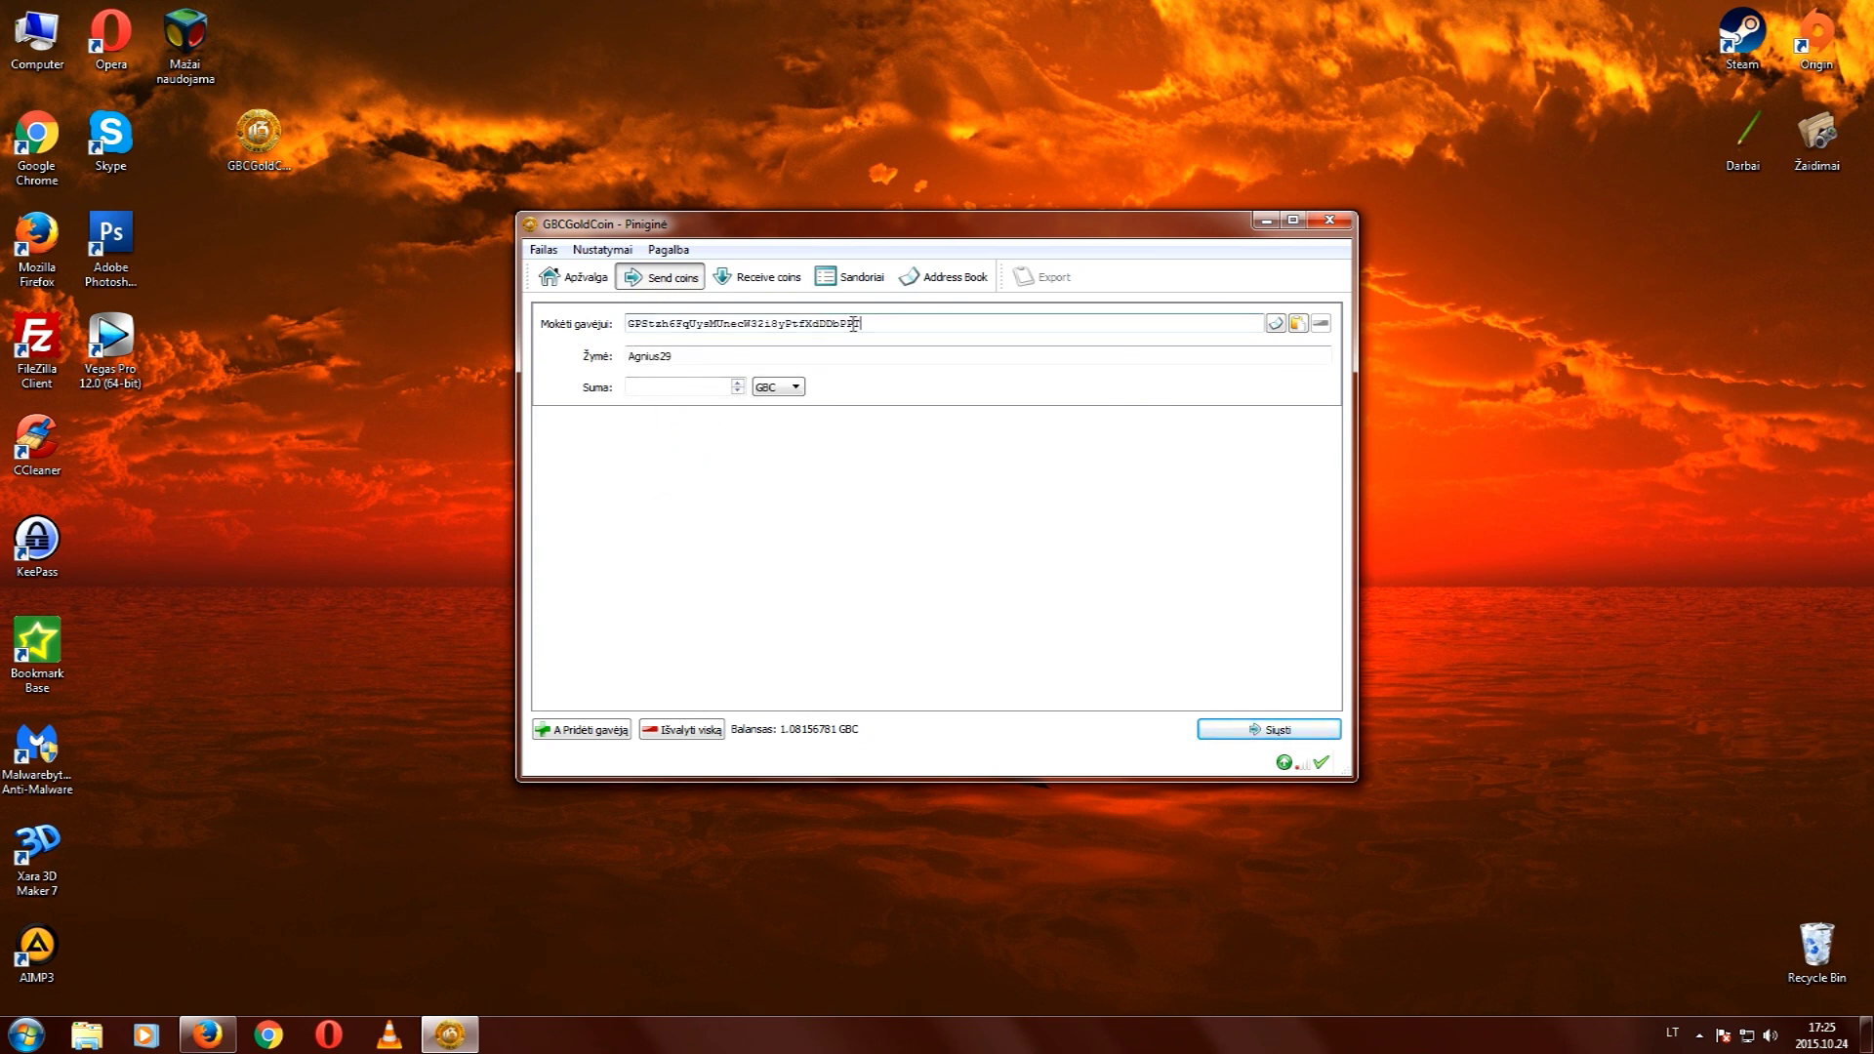
click(704, 385)
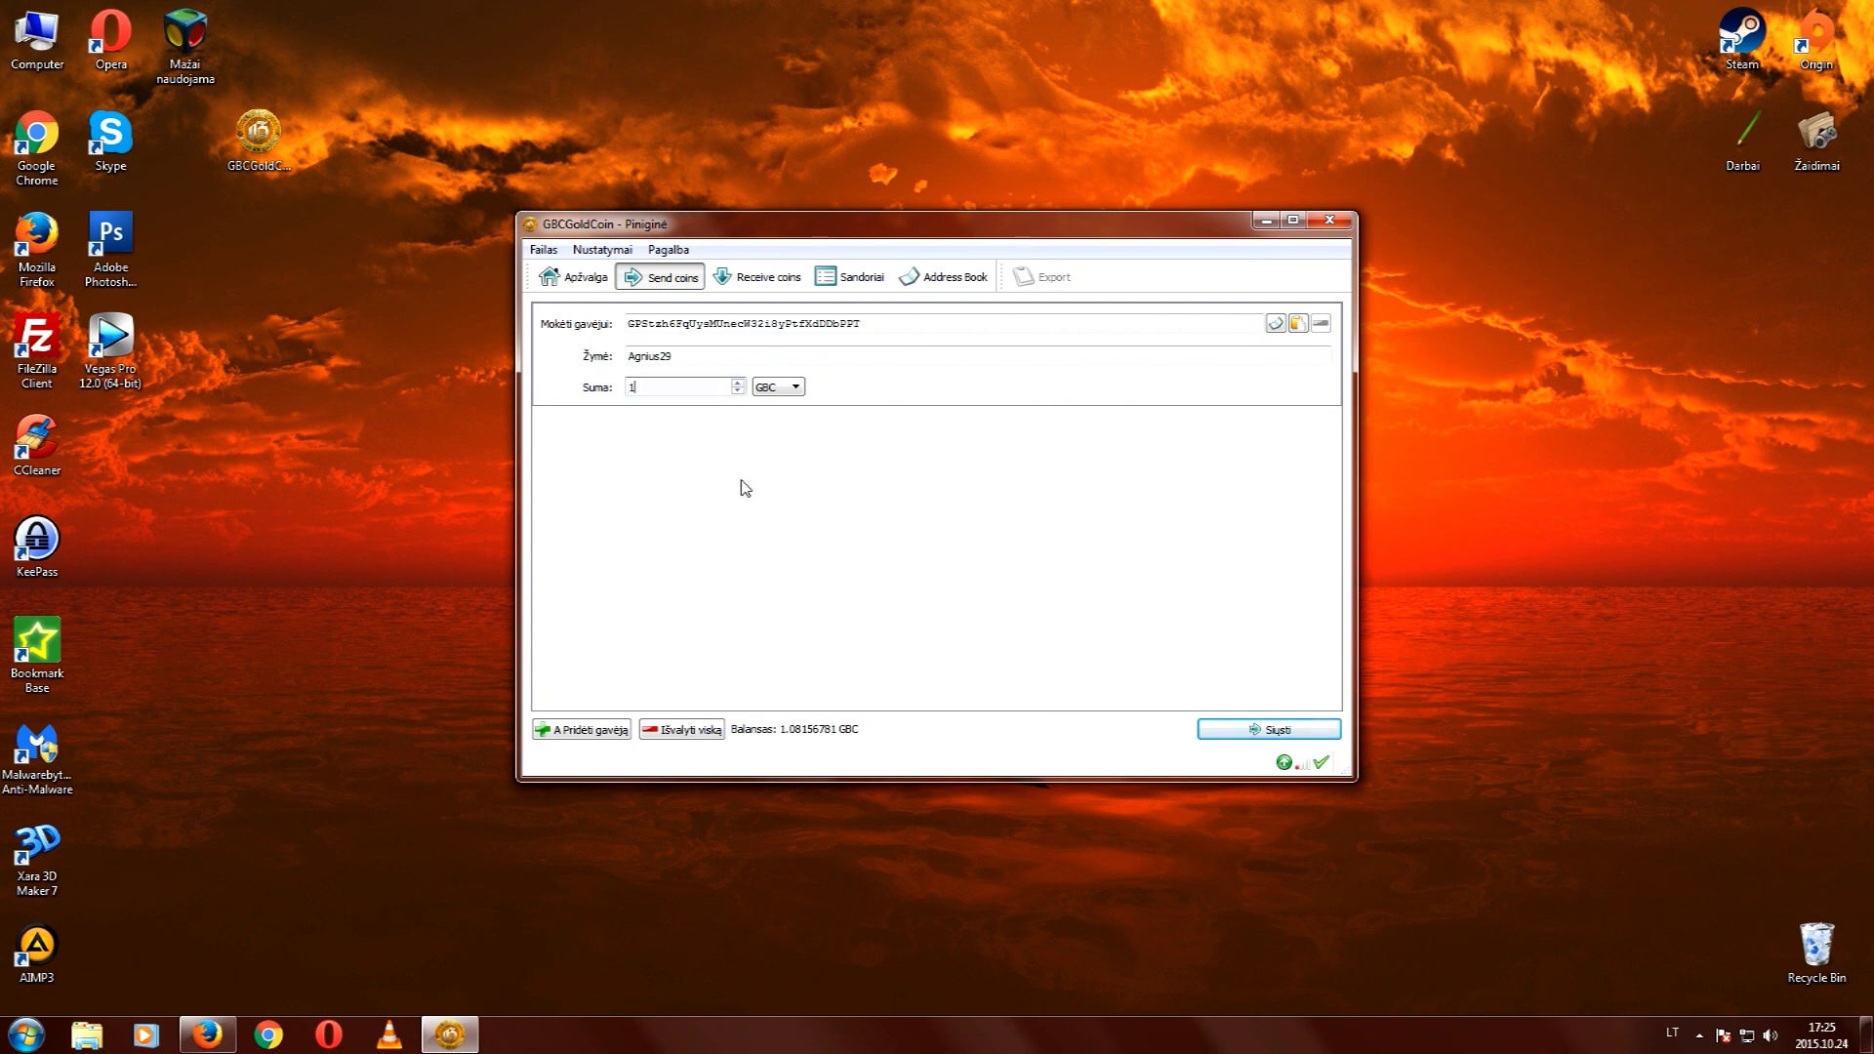
click(932, 512)
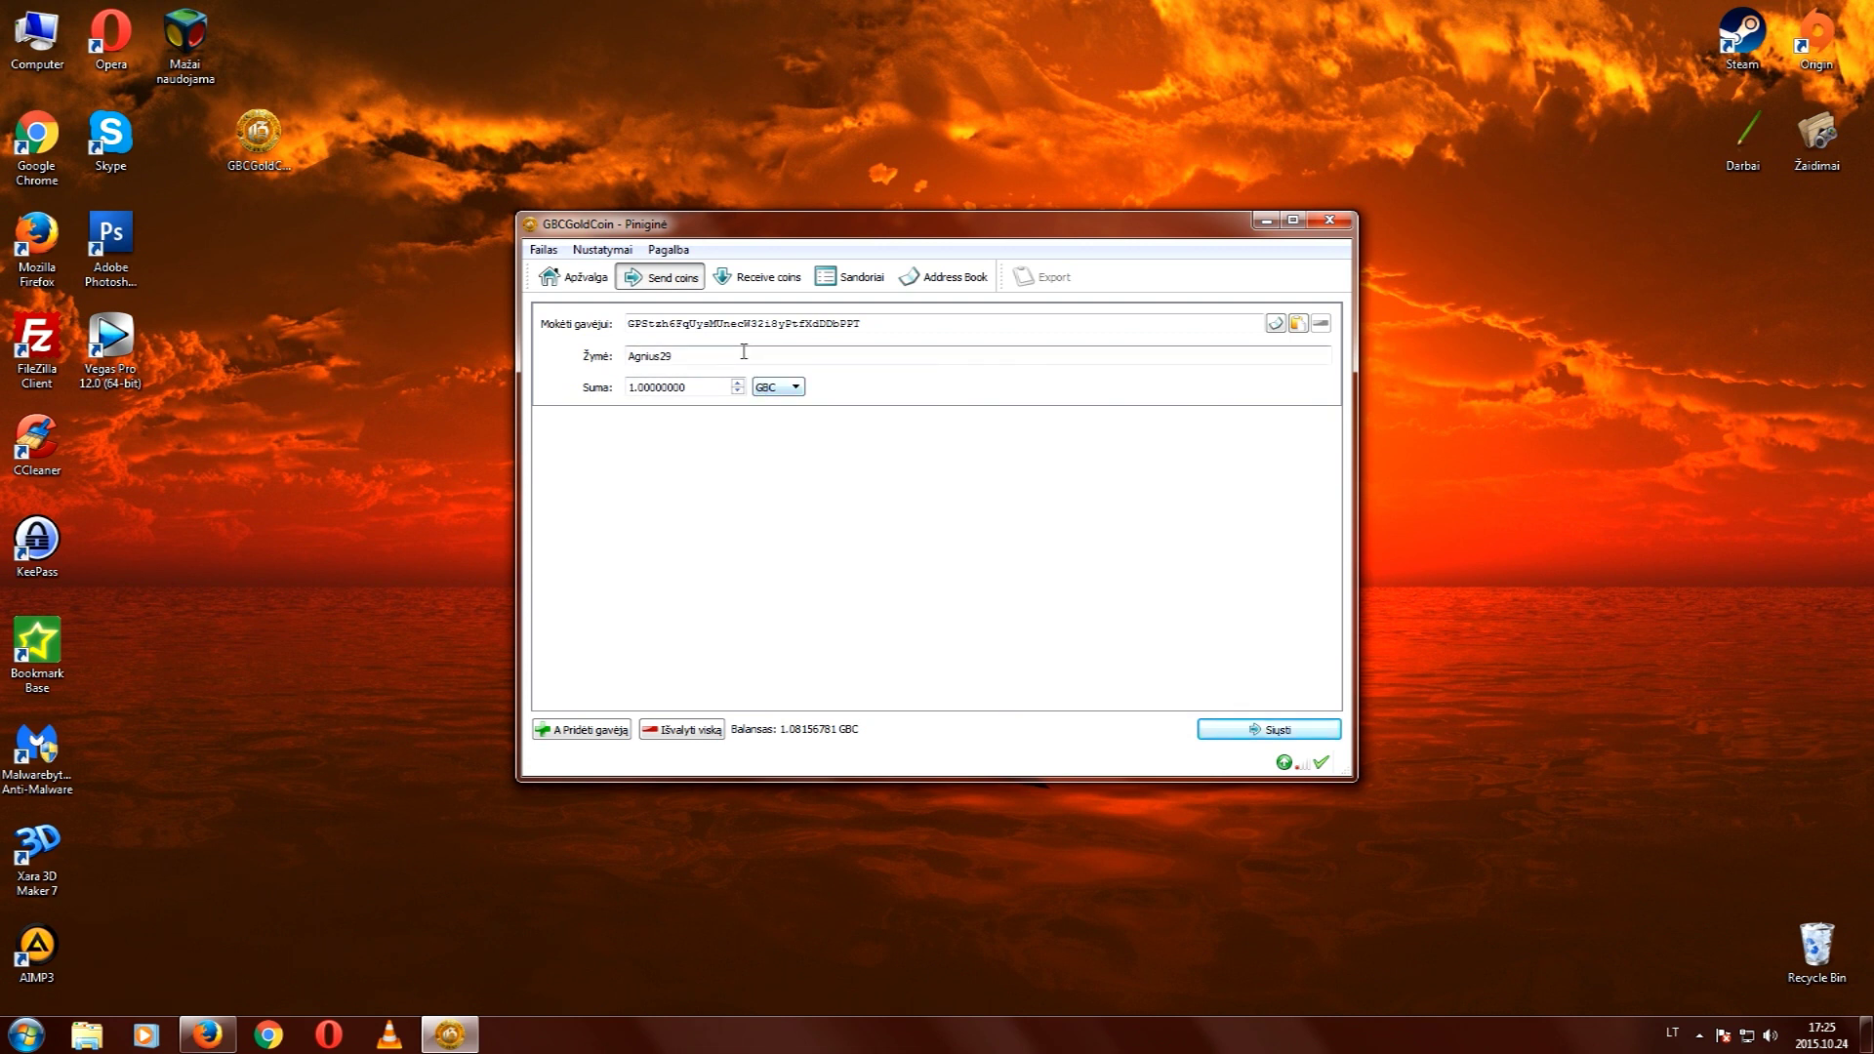
Return to the wallet overview, then review the main, network and window settings in the wallet's options and close them.
click(587, 281)
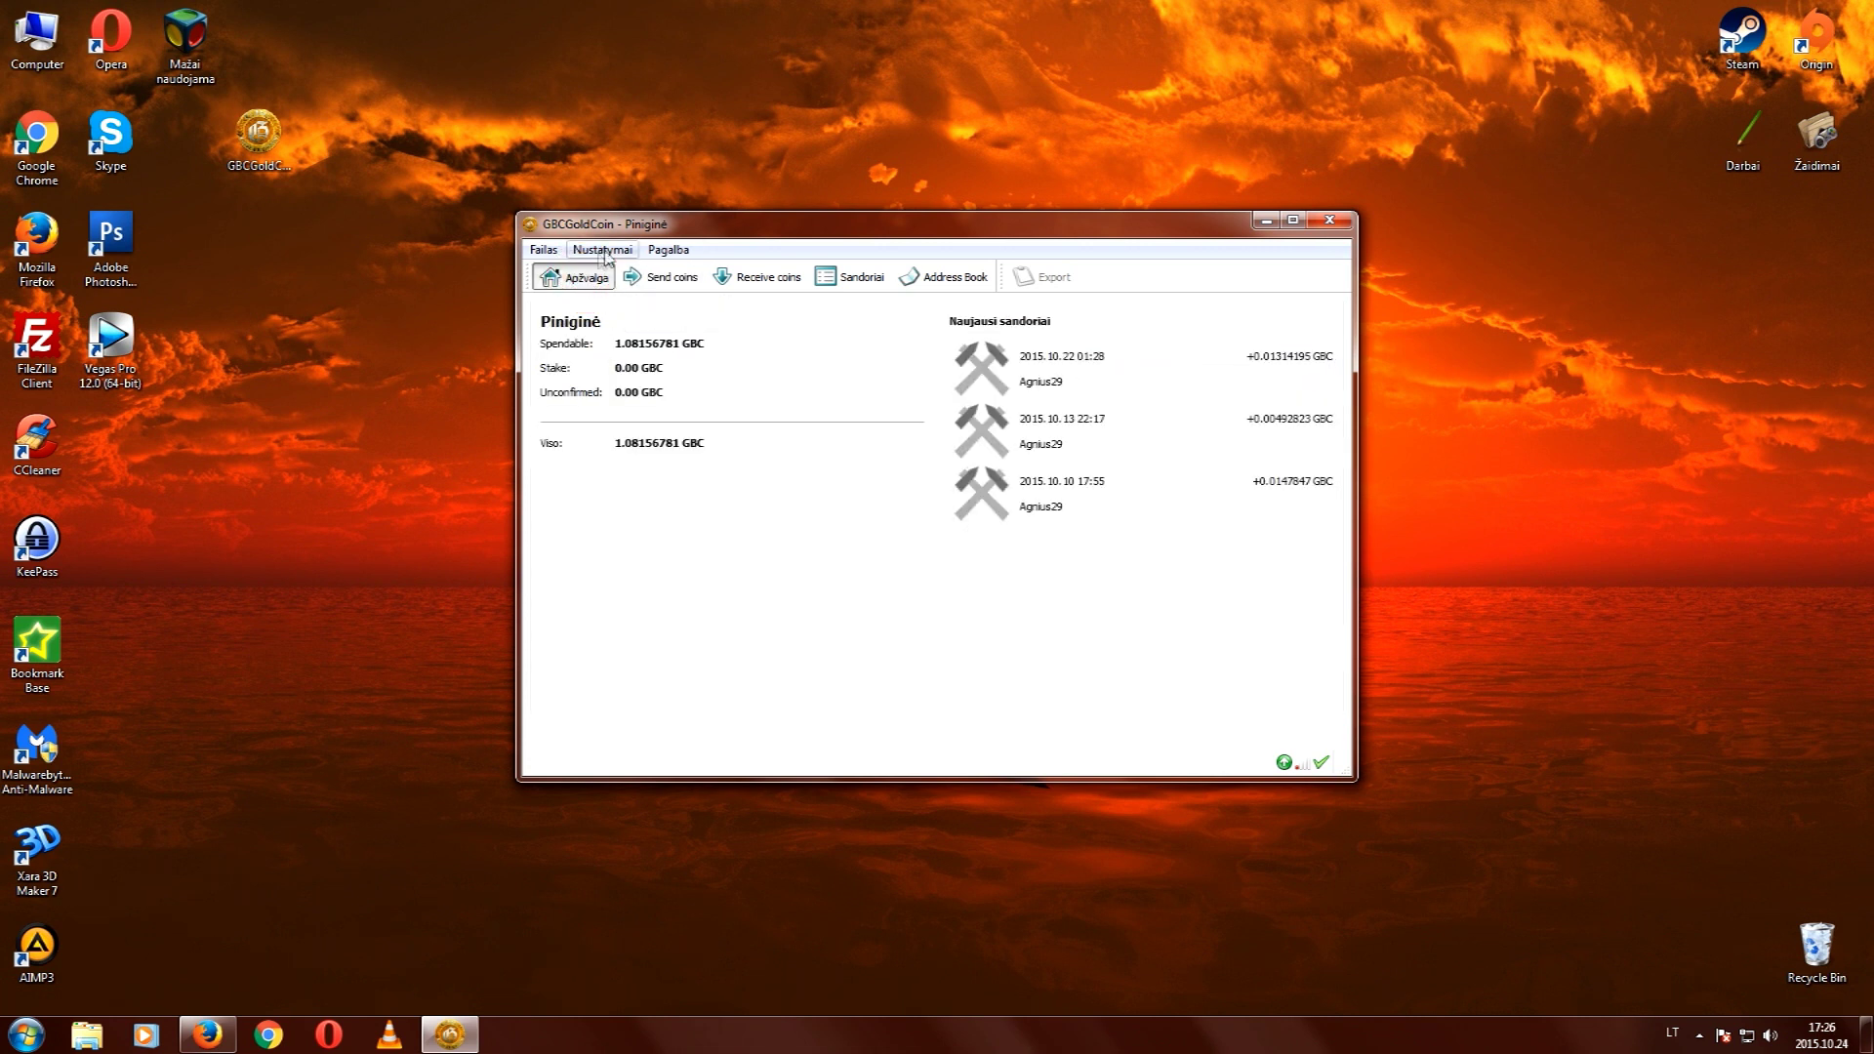
click(609, 251)
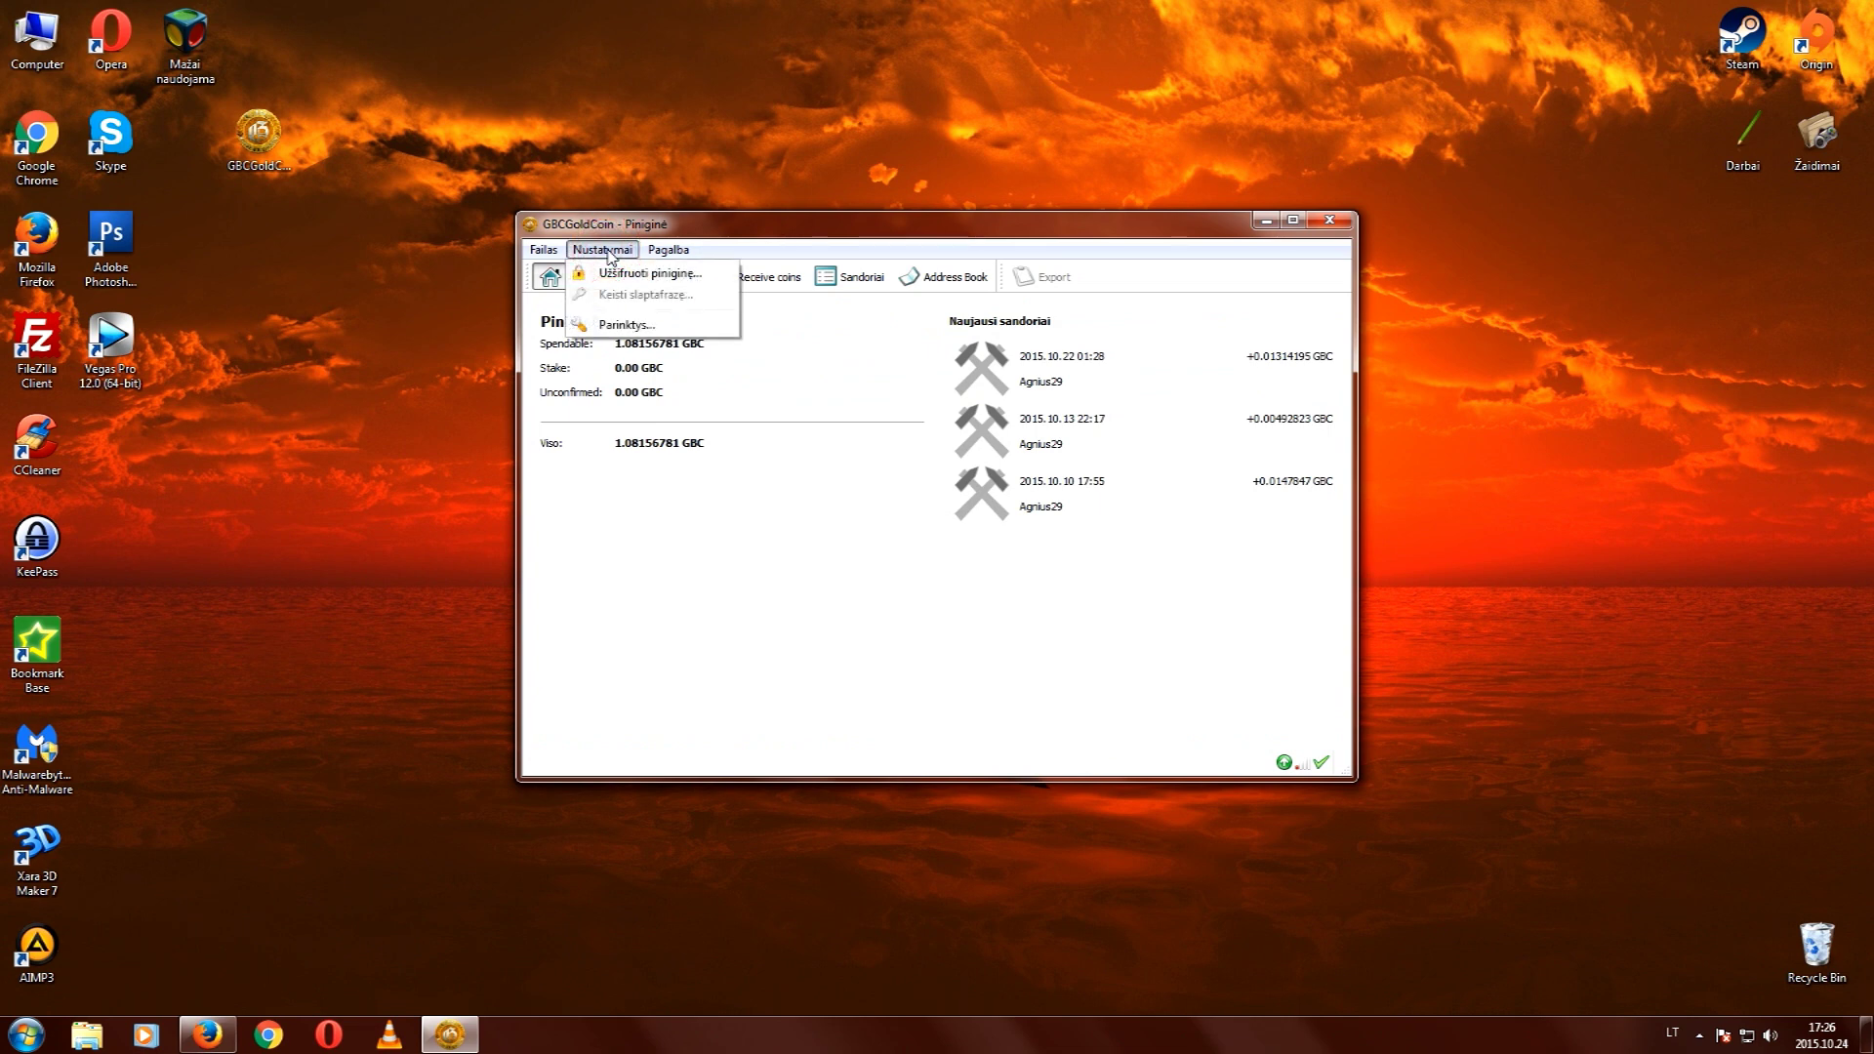
click(613, 325)
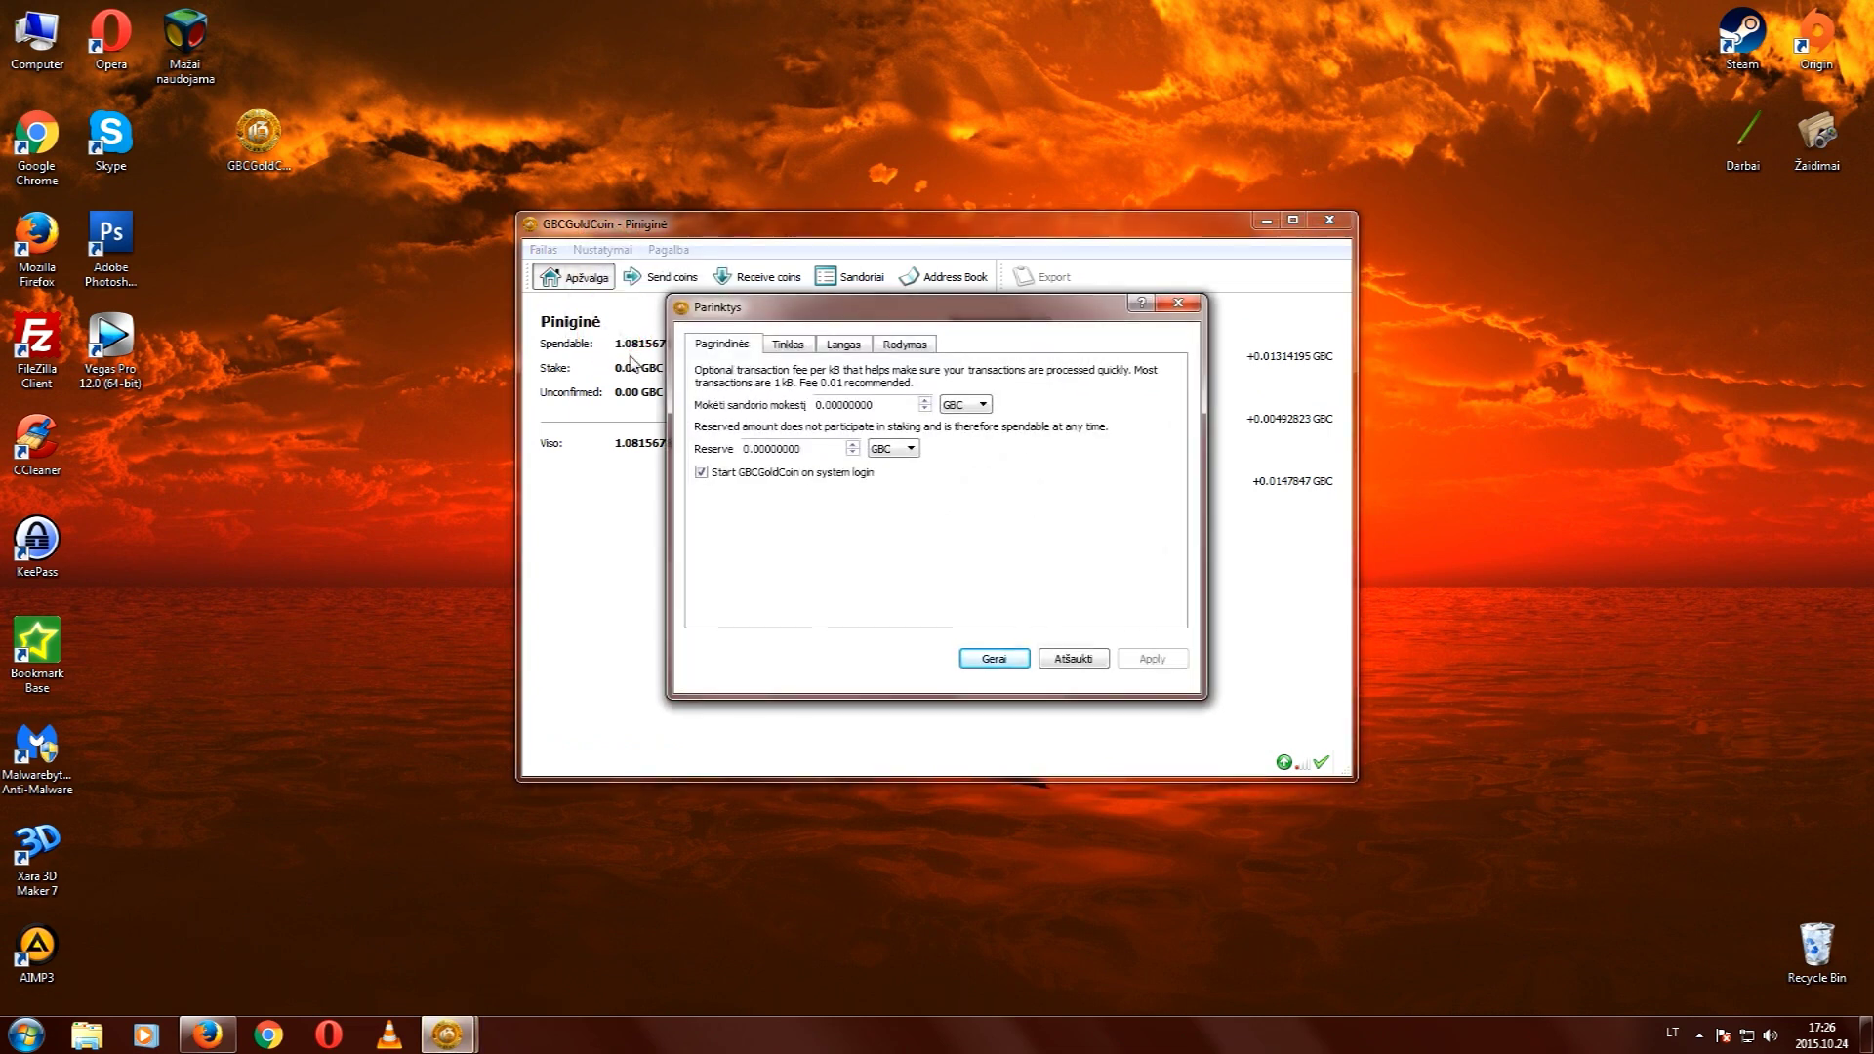
click(701, 474)
click(794, 346)
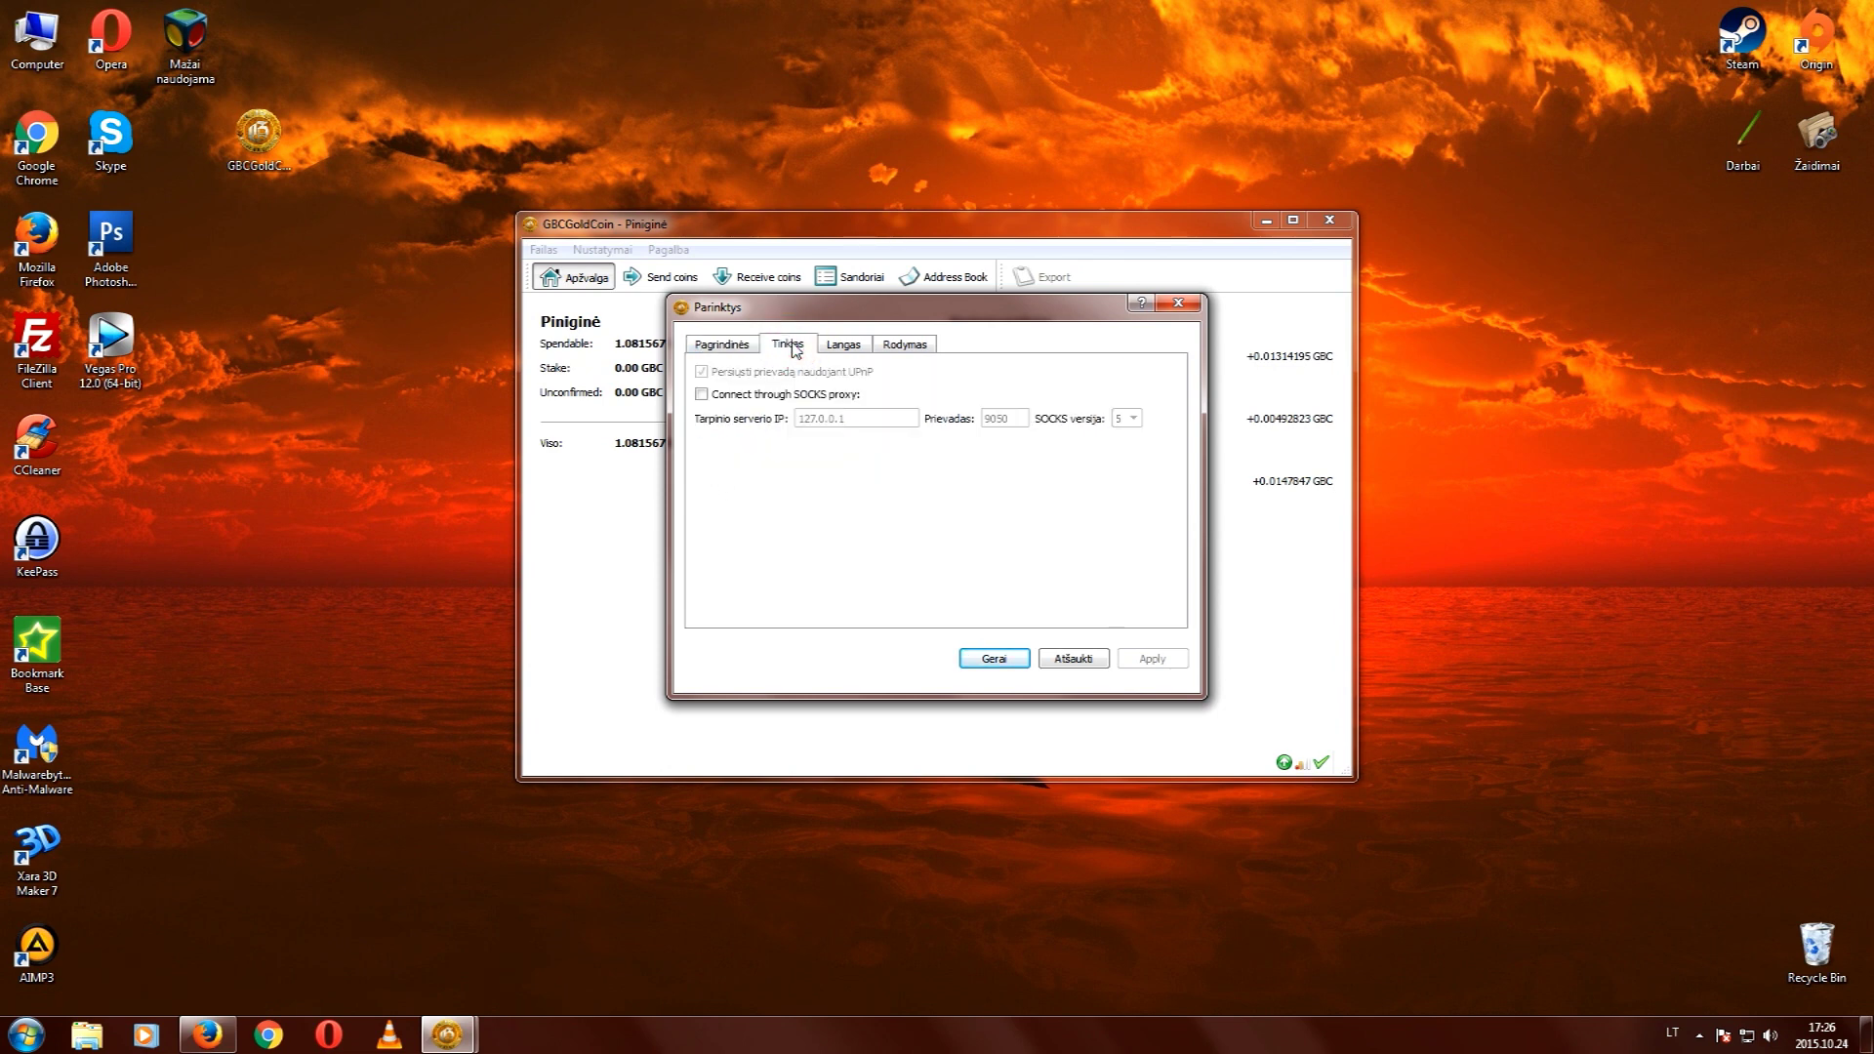
click(845, 347)
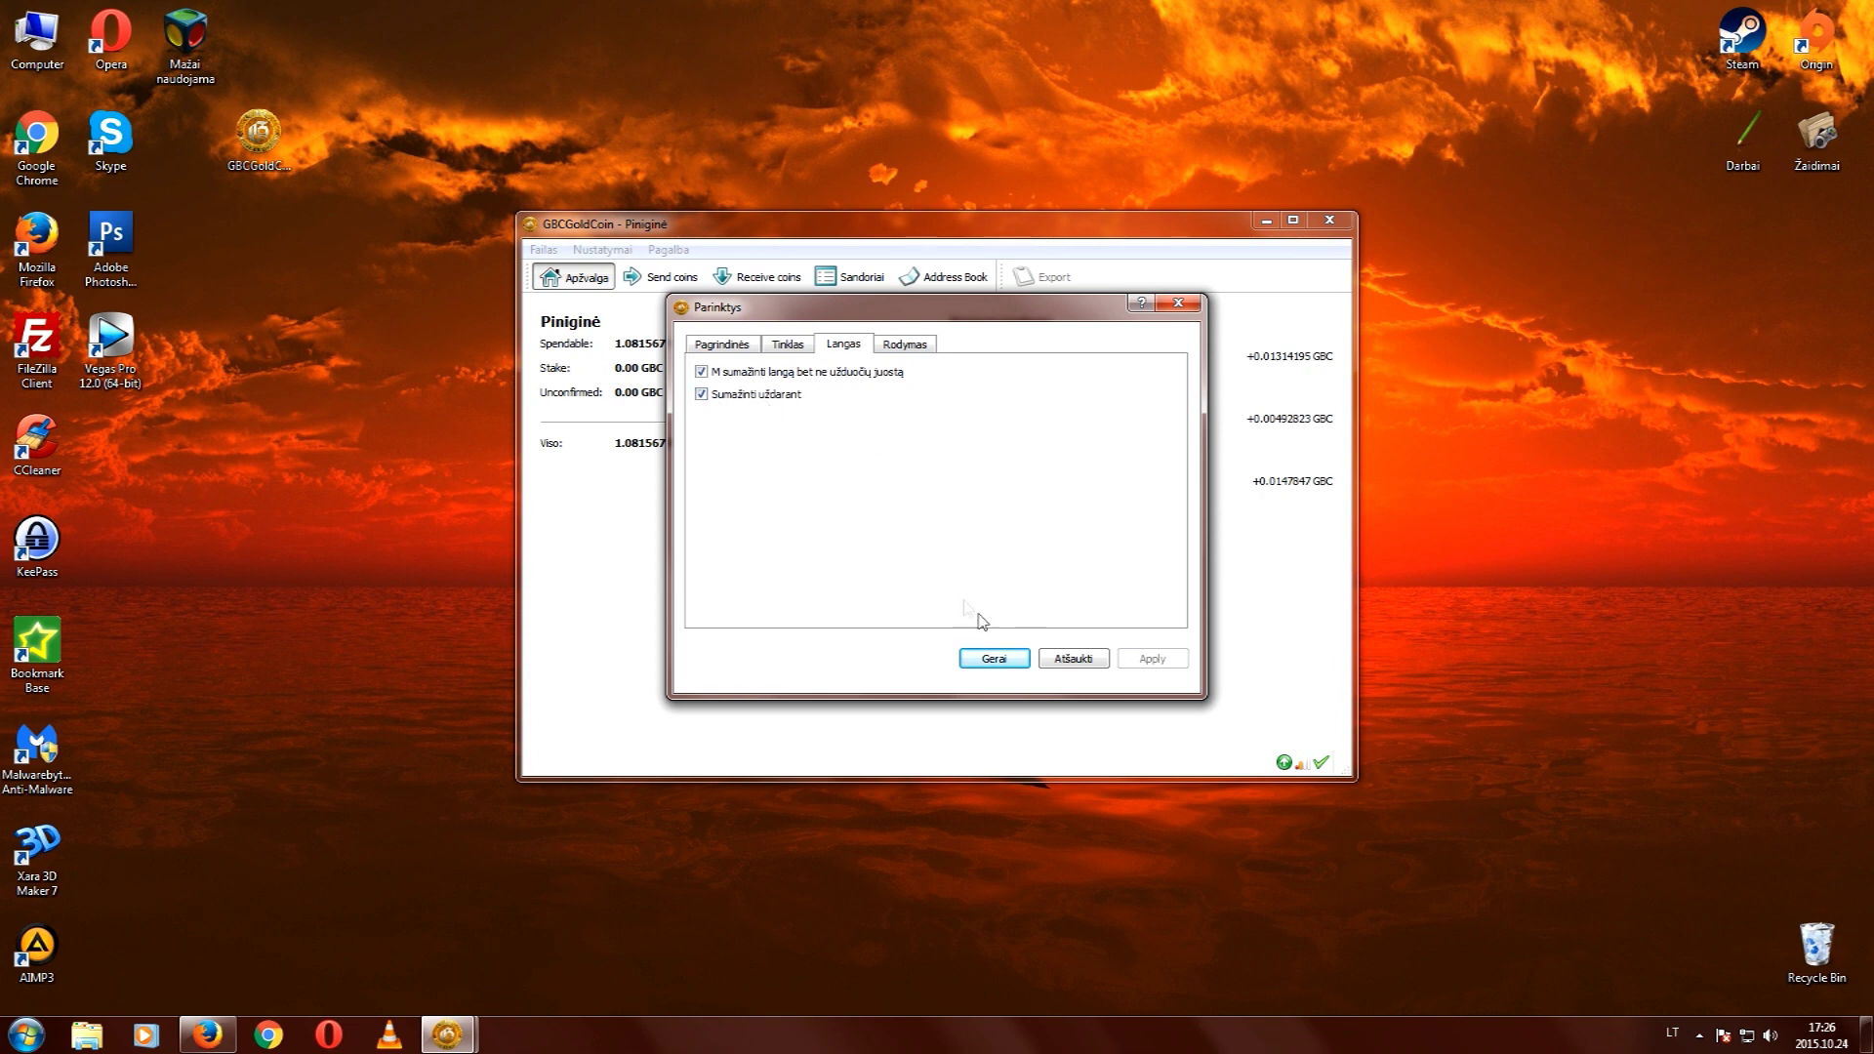
click(993, 659)
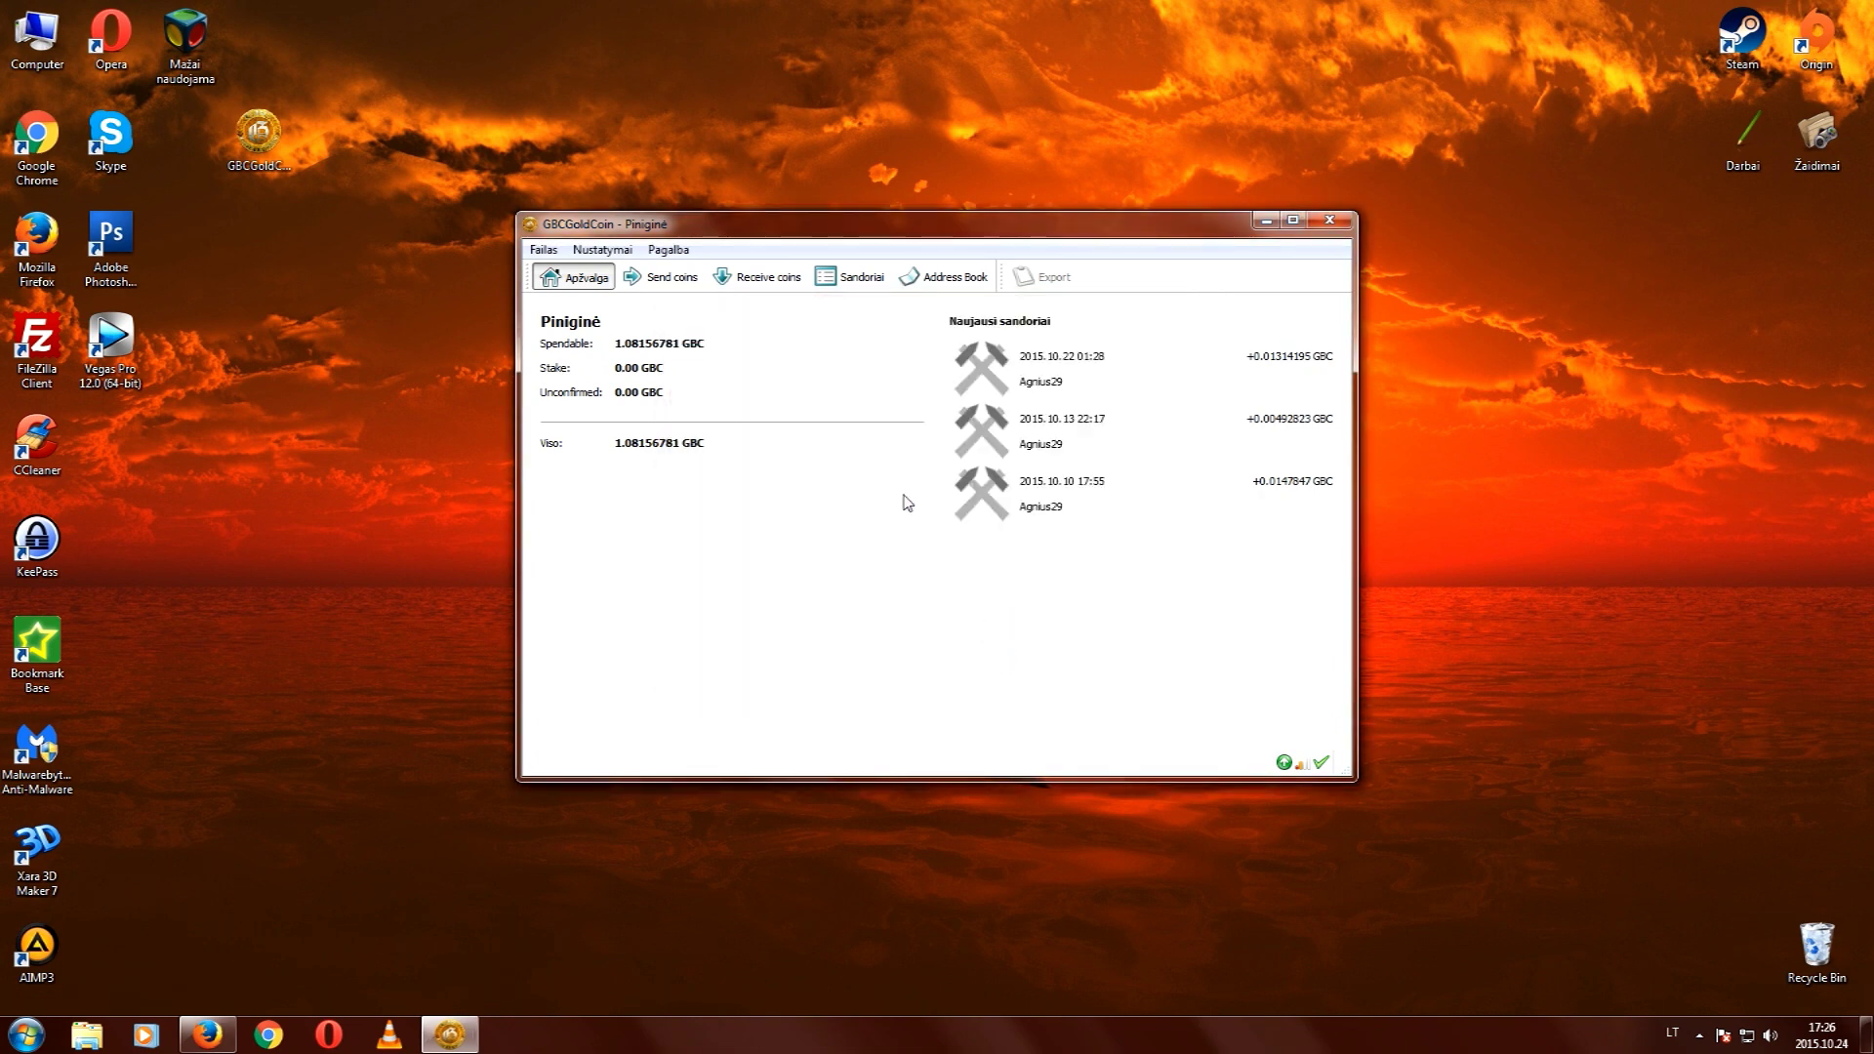
Close the wallet window and check the hidden notification area icons for the running wallet.
click(1327, 227)
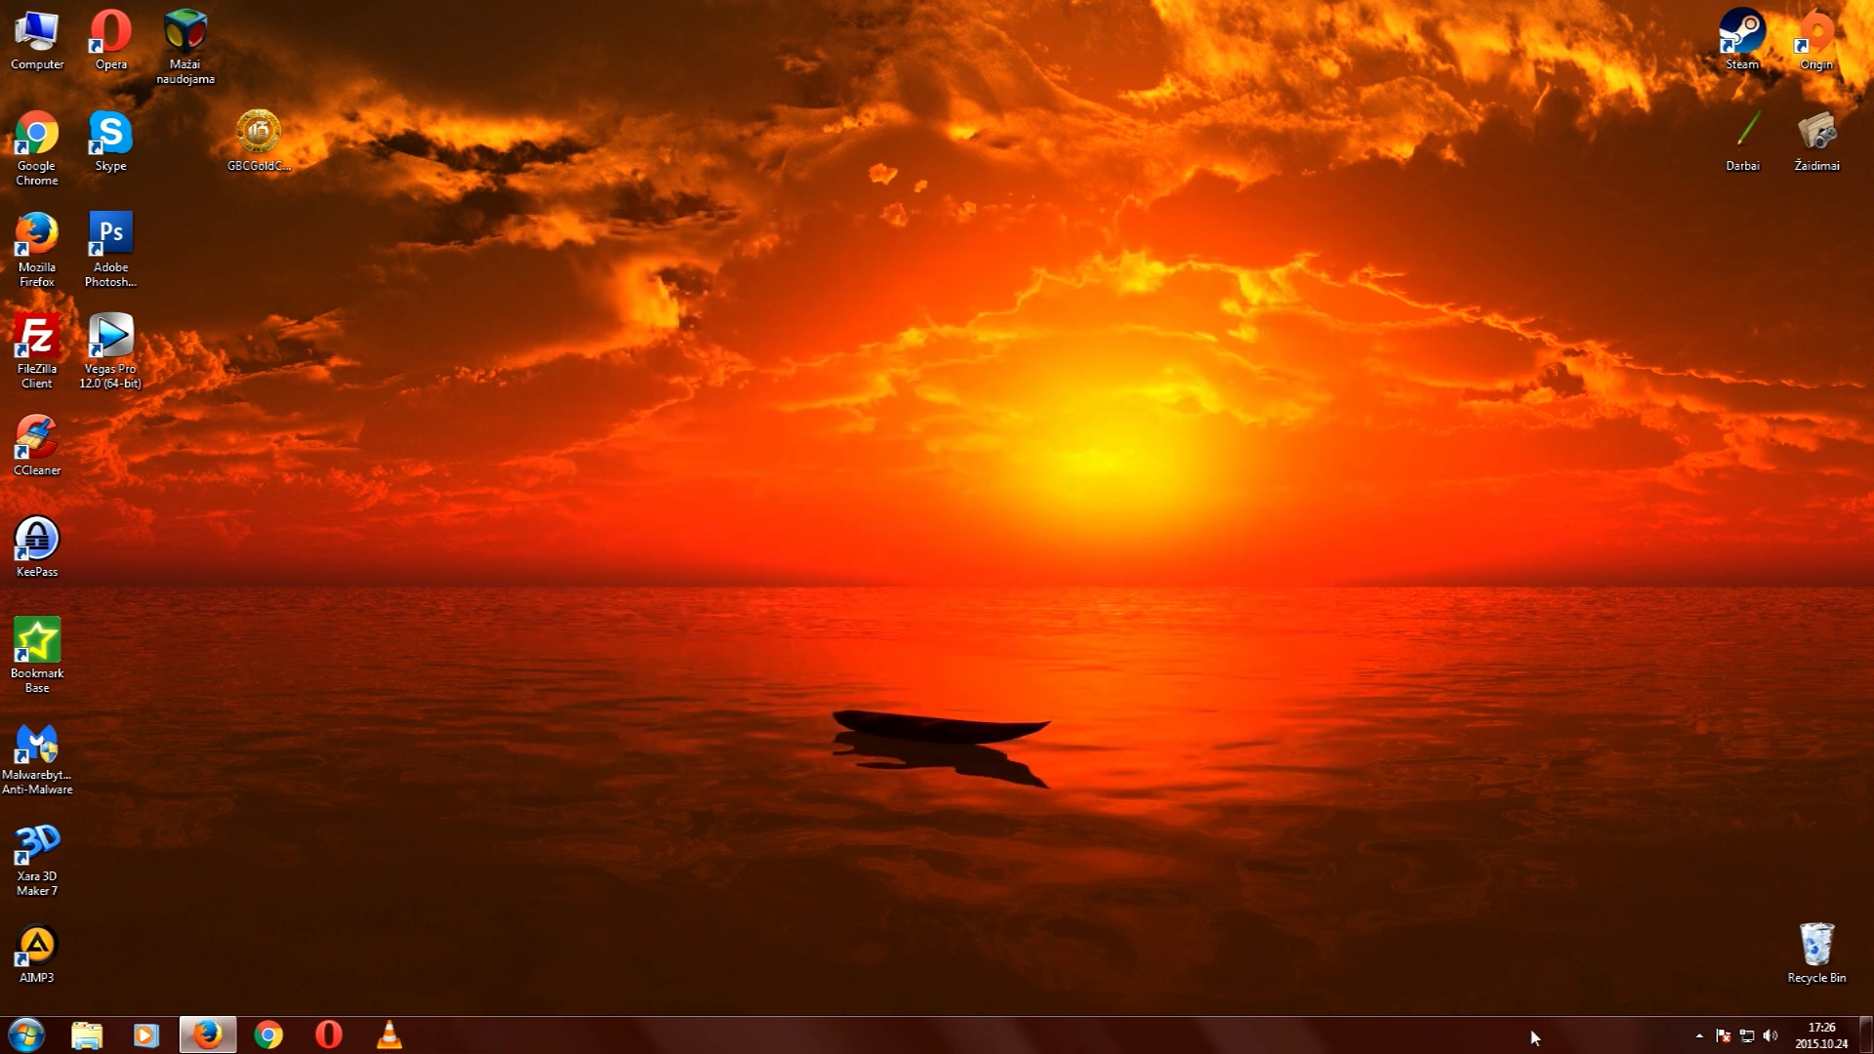
click(1698, 1035)
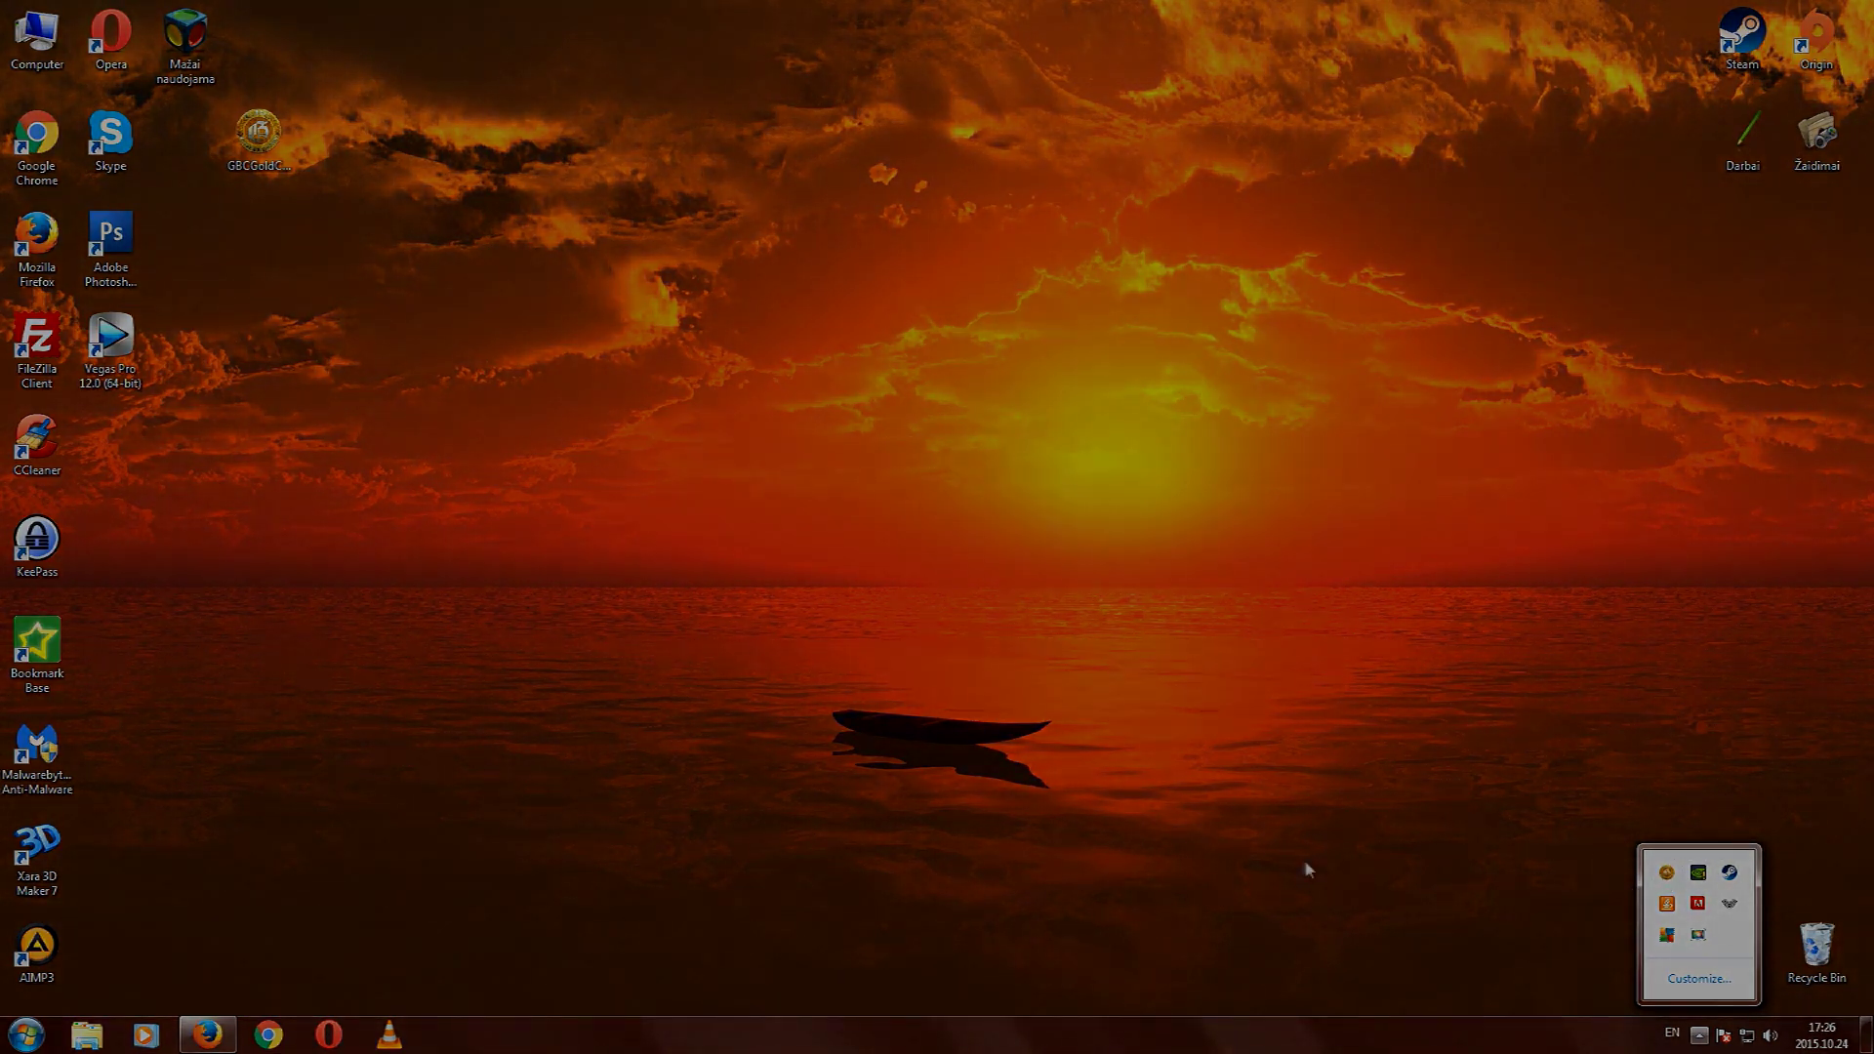
click(1306, 870)
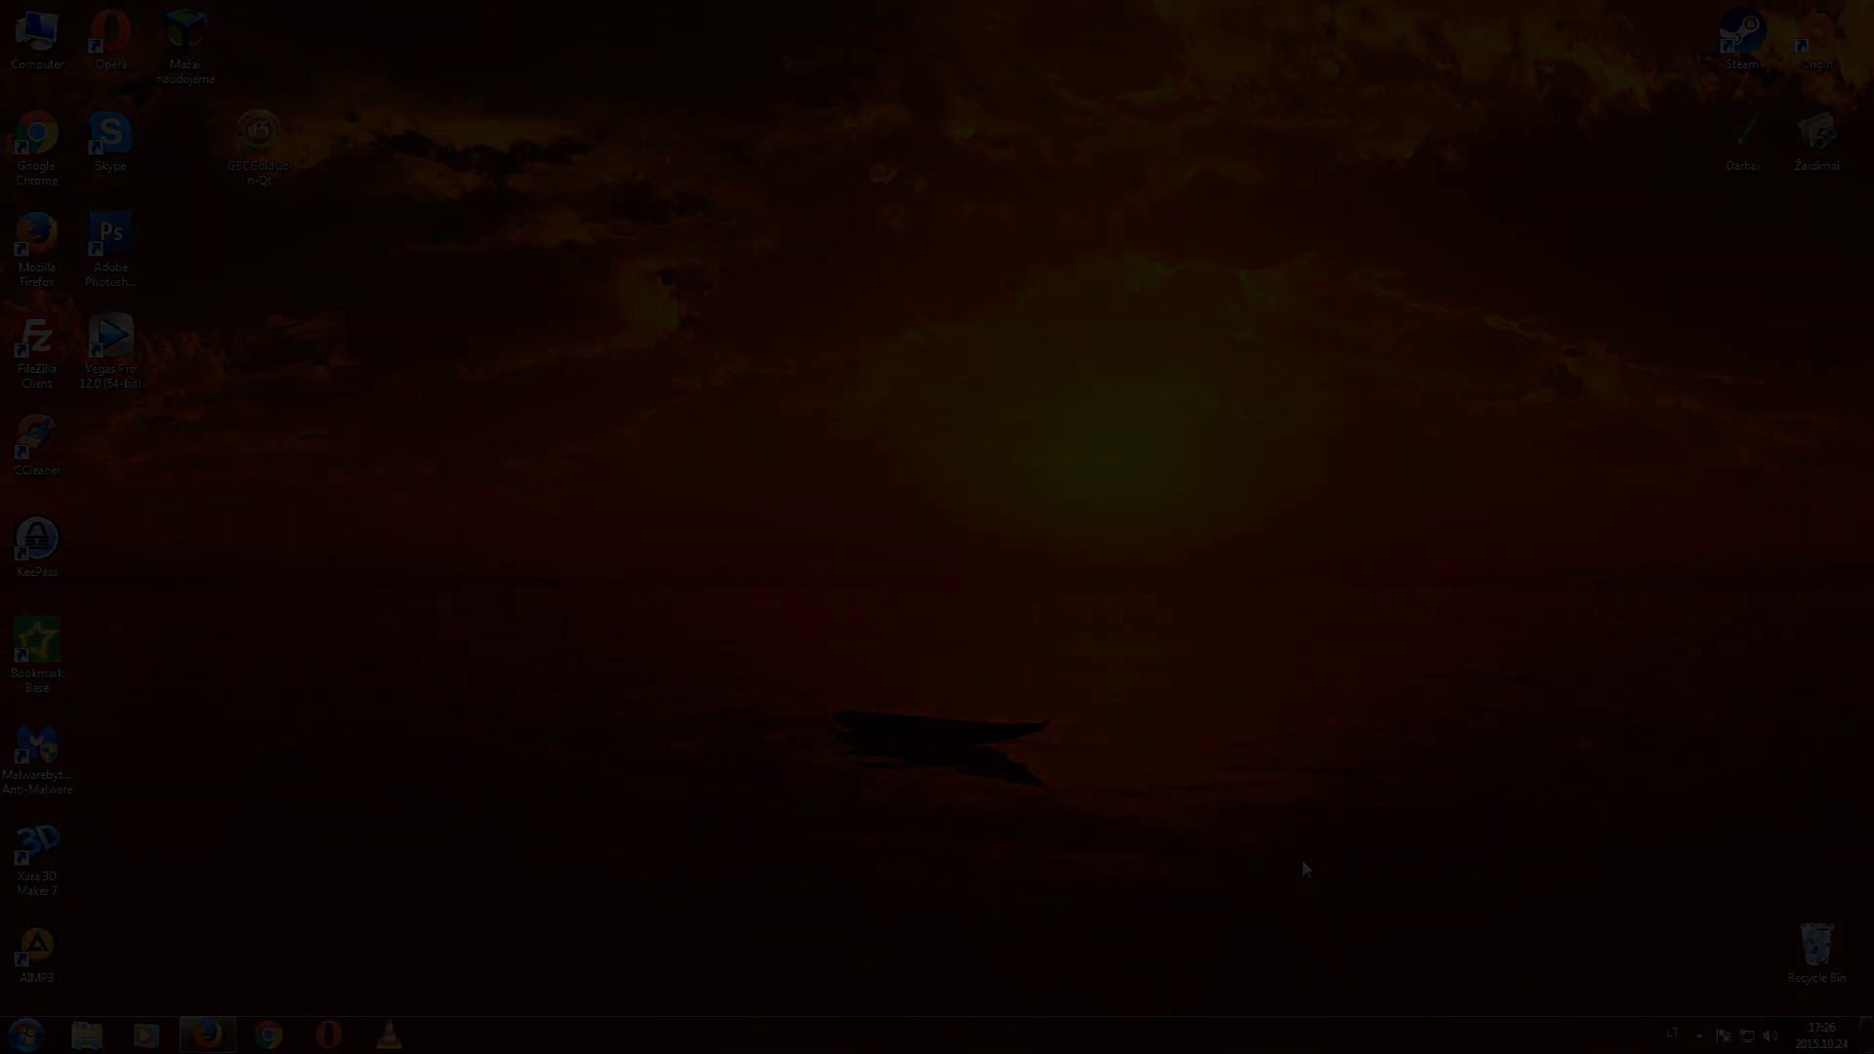